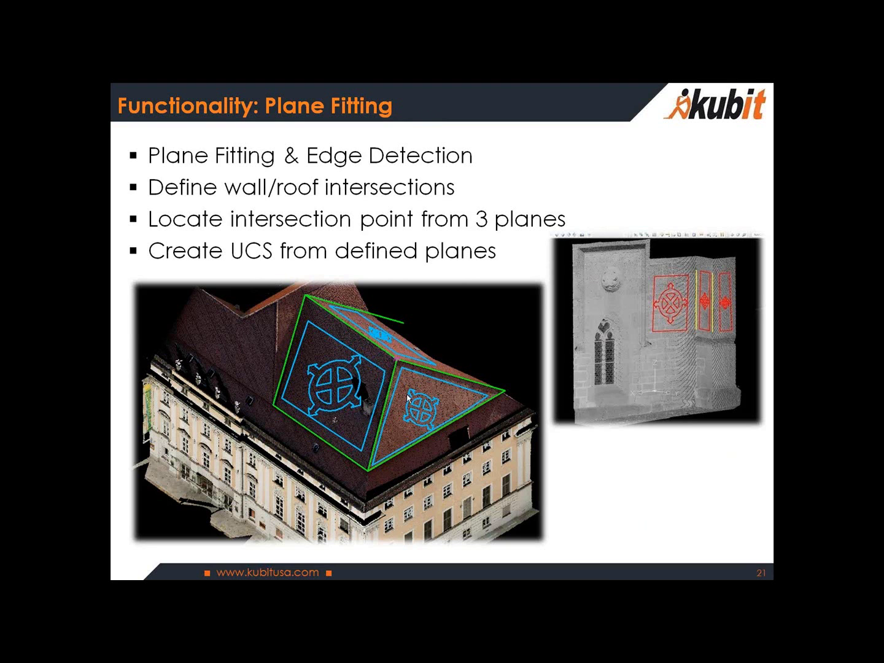
# Switch to AutoCAD, show all points of the cloud and delete every slice section from the point cloud list.
pyautogui.hotkey('alt', 'Tab')
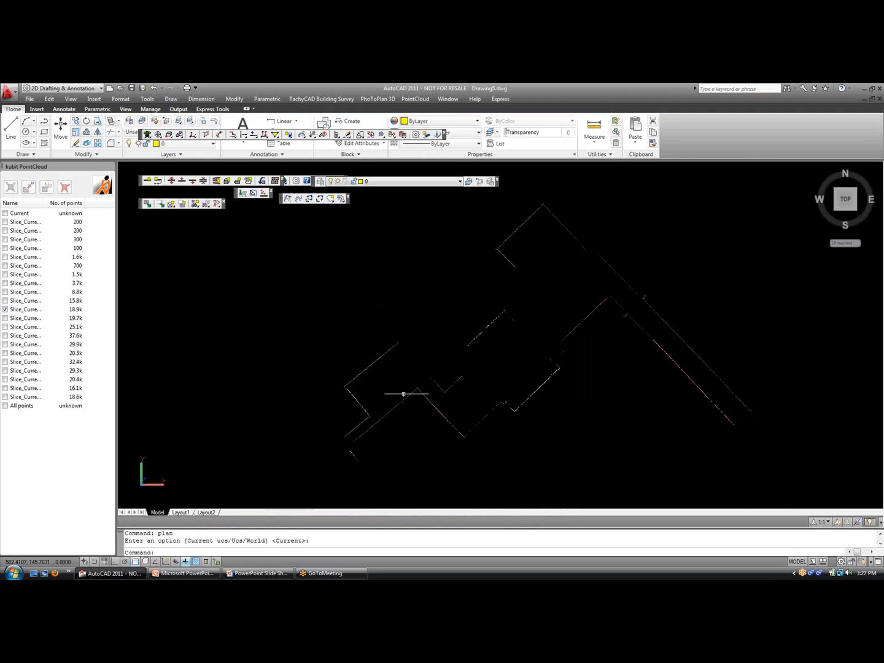
pyautogui.click(5, 406)
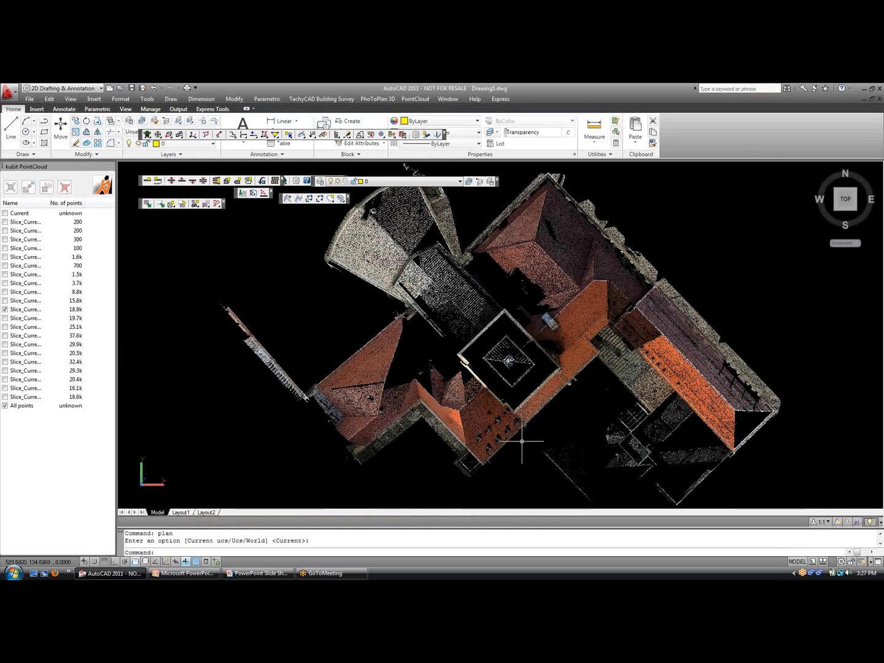
pyautogui.click(21, 396)
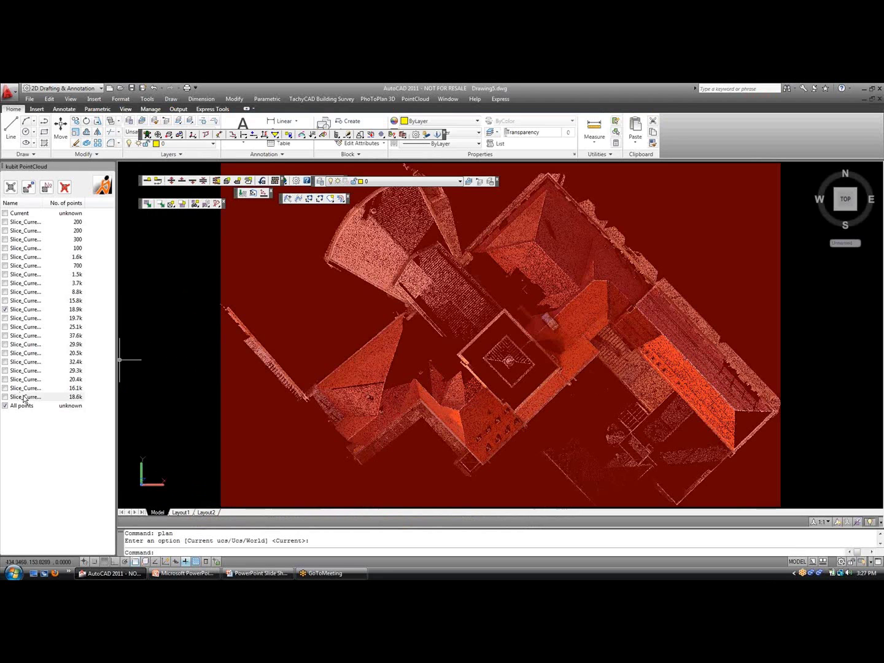
pyautogui.keyDown('shift'); pyautogui.click(35, 224); pyautogui.keyUp('shift')
pyautogui.click(65, 186)
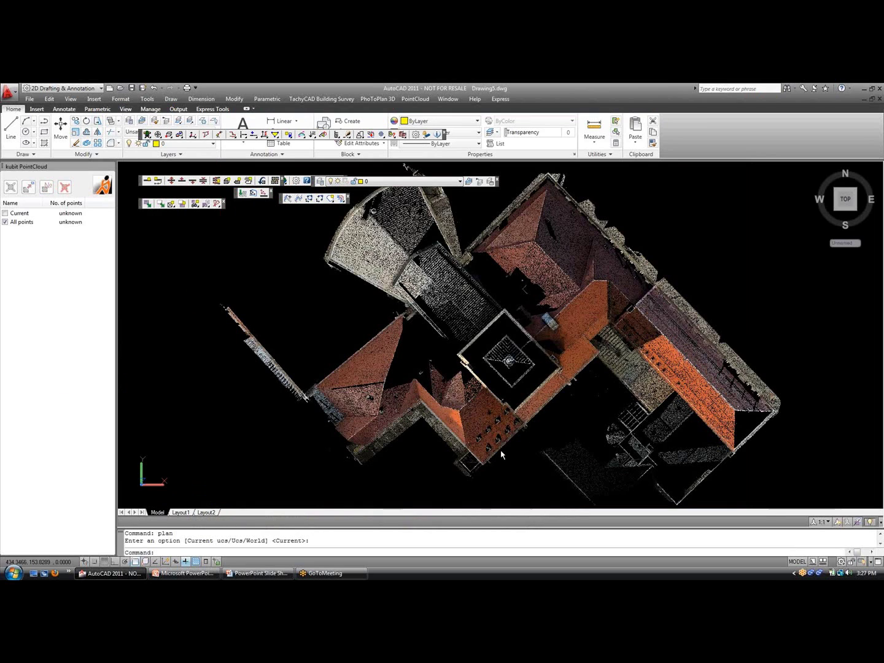
# Fit an unrestricted plane to a four-cornered point cloud section on the ground near the courtyard corner and name it Ground.
pyautogui.click(436, 469)
pyautogui.keyDown('shift'); pyautogui.moveTo(416, 473); pyautogui.dragTo(409, 429, button='middle'); pyautogui.keyUp('shift')
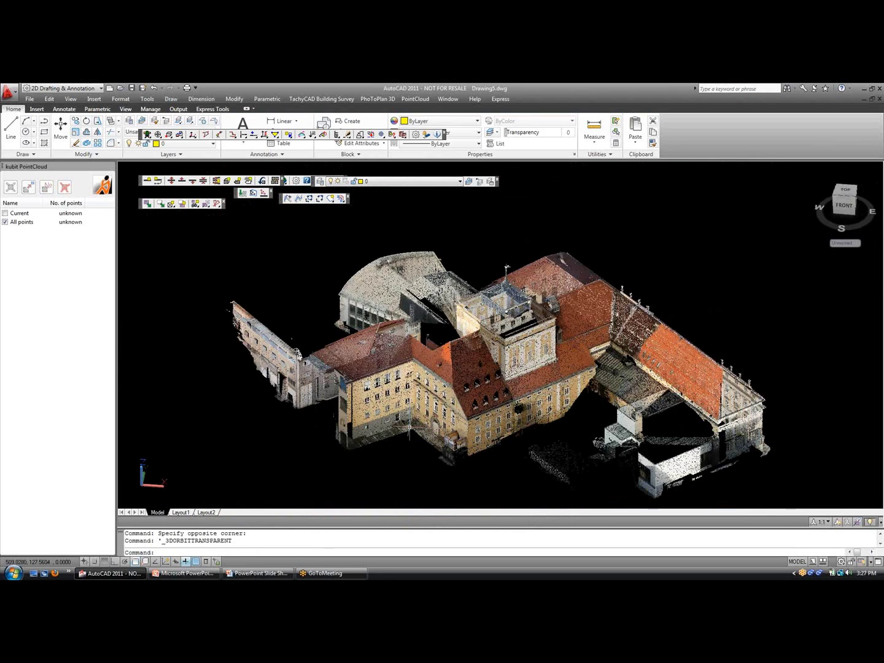
pyautogui.scroll(5, 409, 427)
pyautogui.scroll(2, 419, 405)
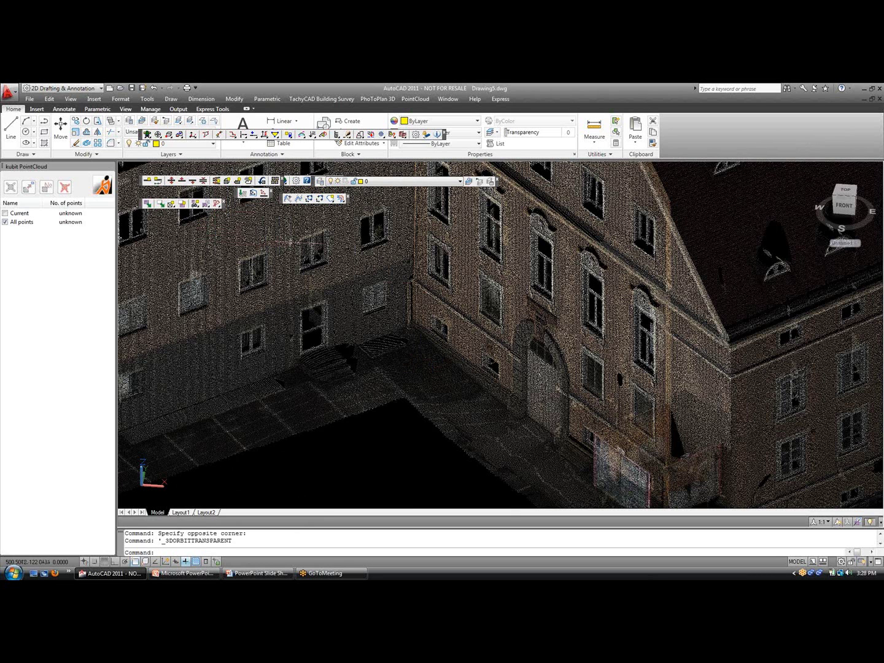
pyautogui.moveTo(331, 200); pyautogui.dragTo(332, 209)
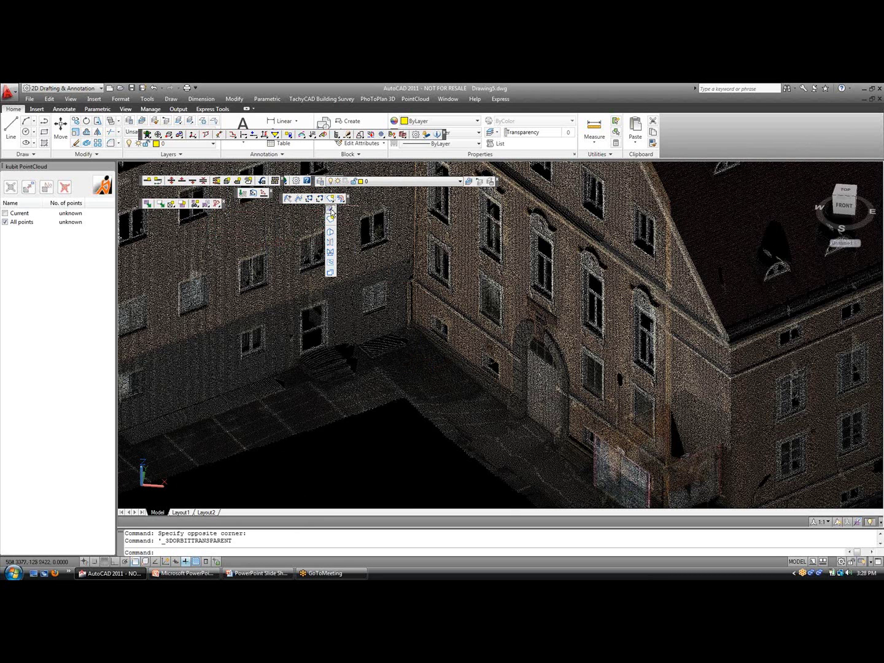
pyautogui.click(331, 211)
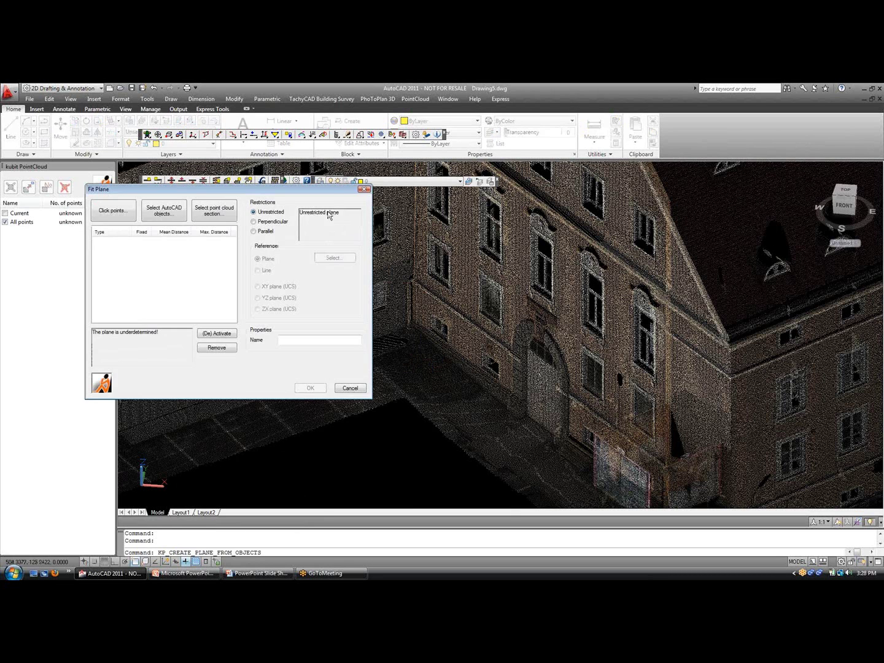
pyautogui.click(225, 216)
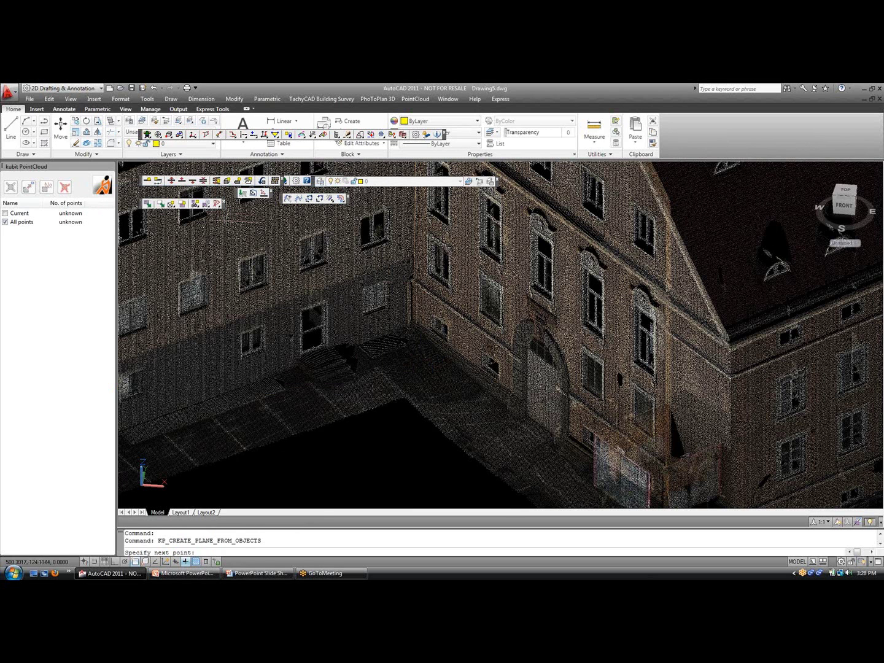
pyautogui.click(429, 359)
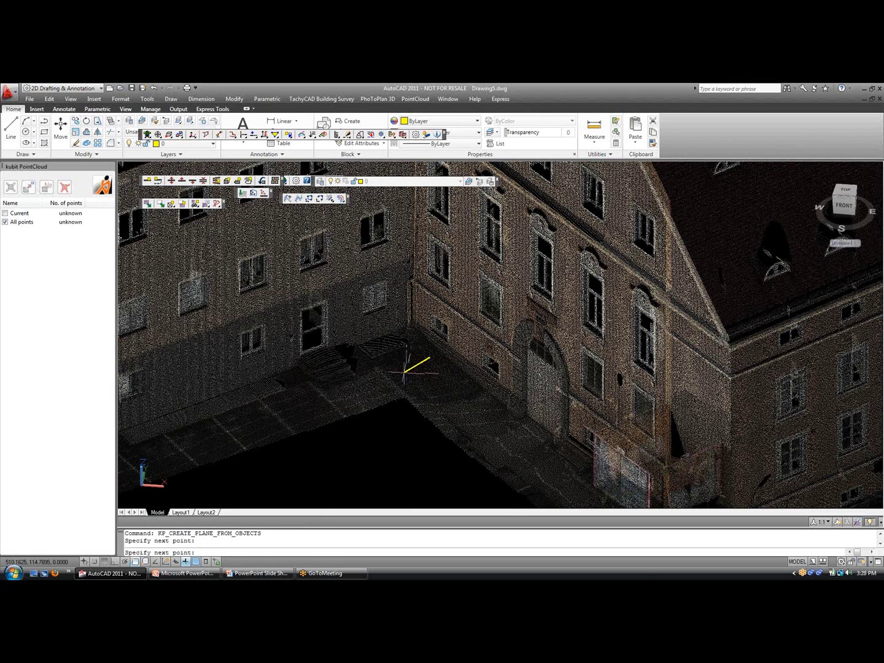
pyautogui.click(397, 375)
pyautogui.click(451, 430)
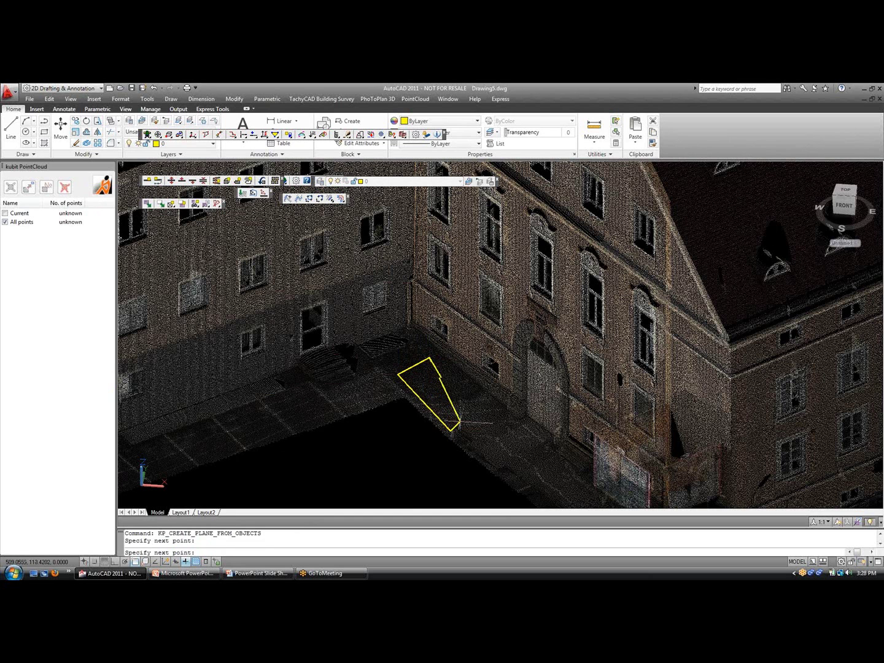
pyautogui.click(488, 406)
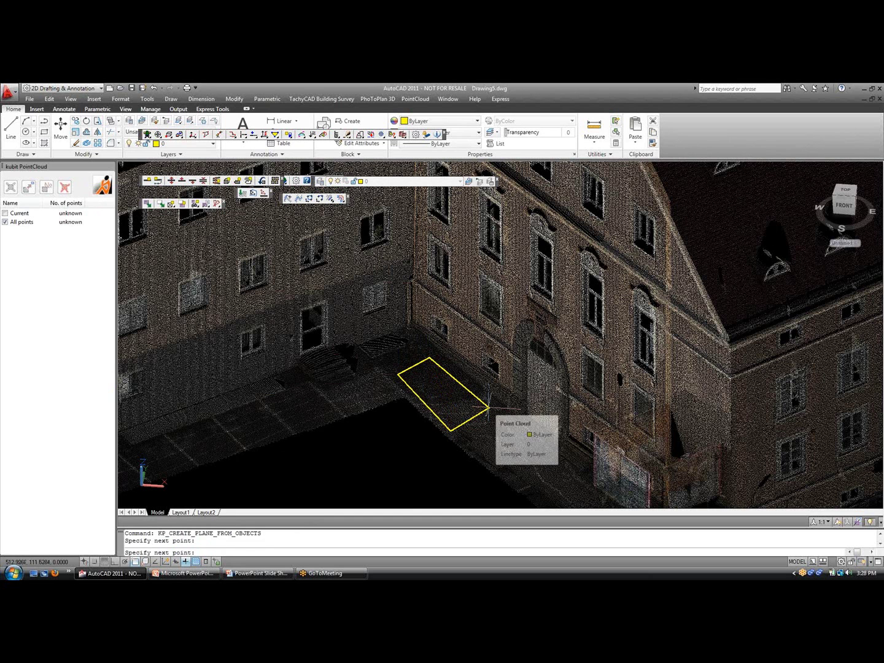
pyautogui.press('Return')
pyautogui.click(293, 339)
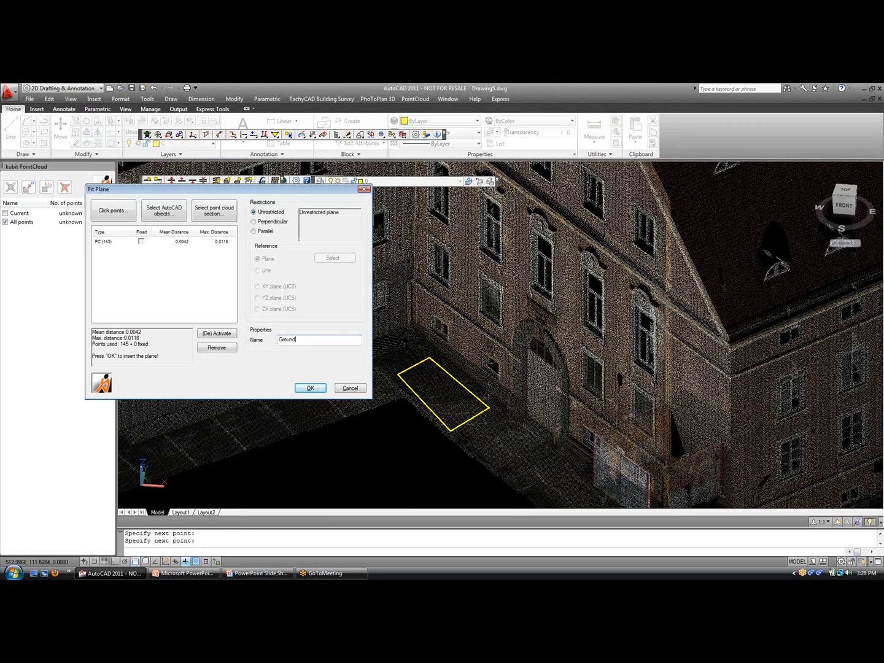
pyautogui.click(309, 389)
# Fit an unrestricted plane to a narrow four-cornered point cloud section low on the left-hand wall beside the courtyard corner.
pyautogui.moveTo(454, 423)
pyautogui.keyDown('shift'); pyautogui.mouseDown(button='middle')
pyautogui.moveTo(482, 393)
pyautogui.moveTo(460, 412)
pyautogui.mouseUp(button='middle'); pyautogui.keyUp('shift')
pyautogui.scroll(3, 456, 361)
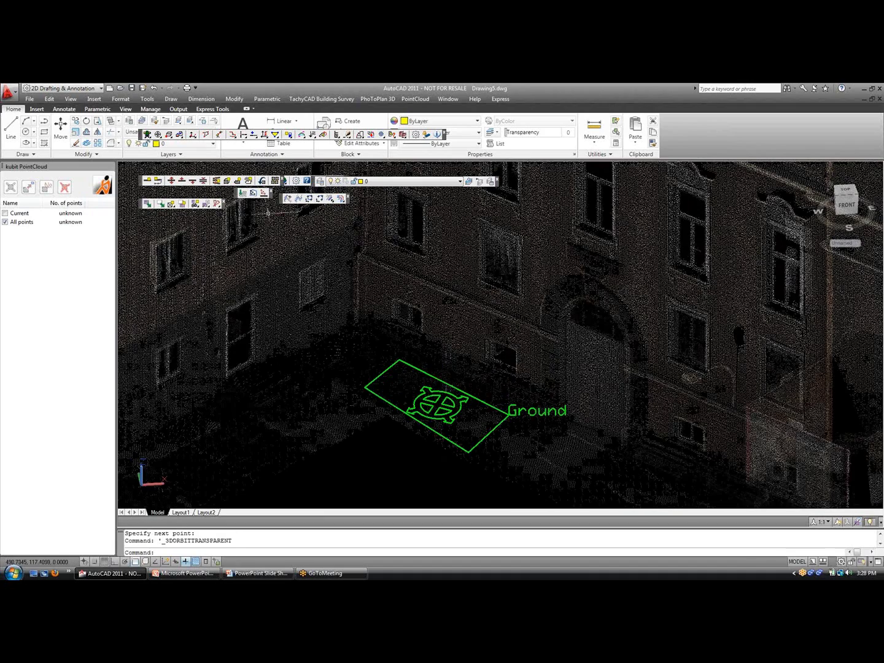
pyautogui.click(319, 199)
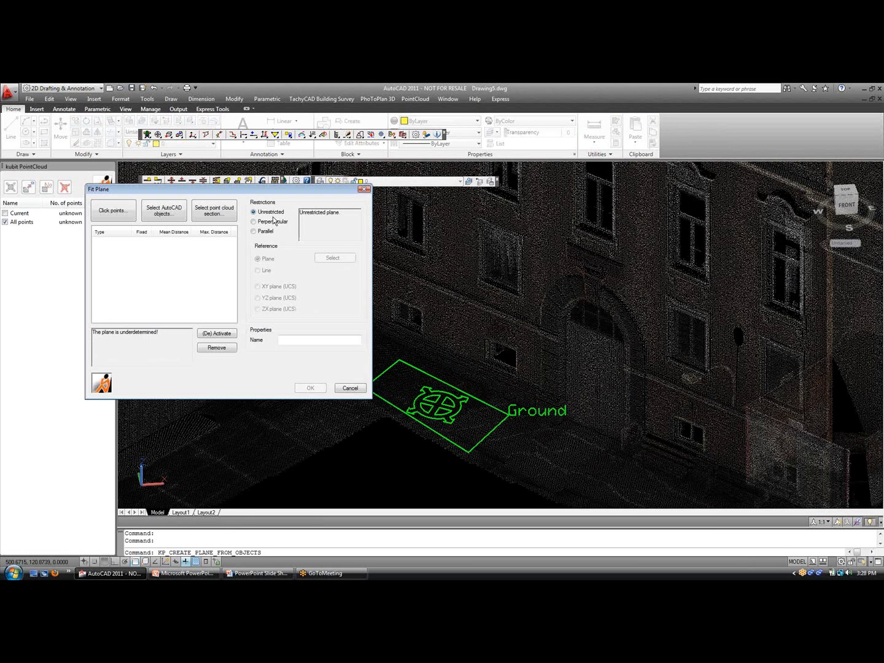
pyautogui.click(212, 212)
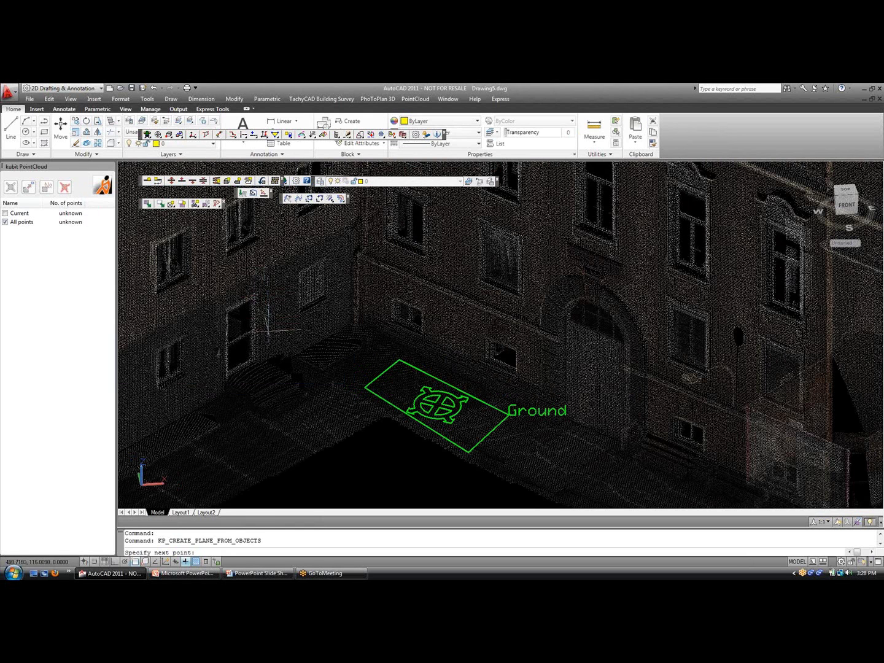
pyautogui.click(265, 332)
pyautogui.click(341, 299)
pyautogui.click(346, 318)
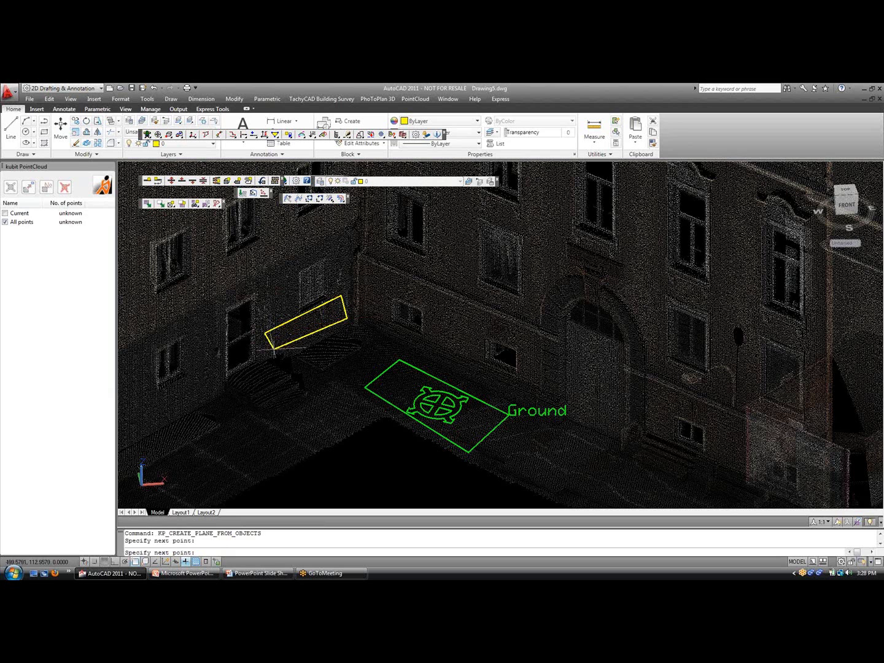
pyautogui.press('Return')
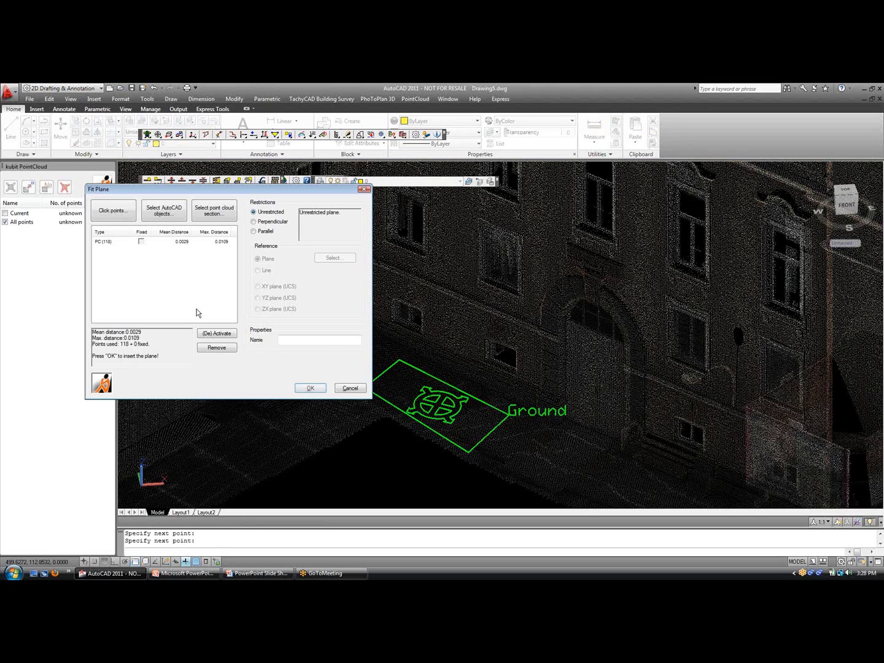
pyautogui.click(308, 388)
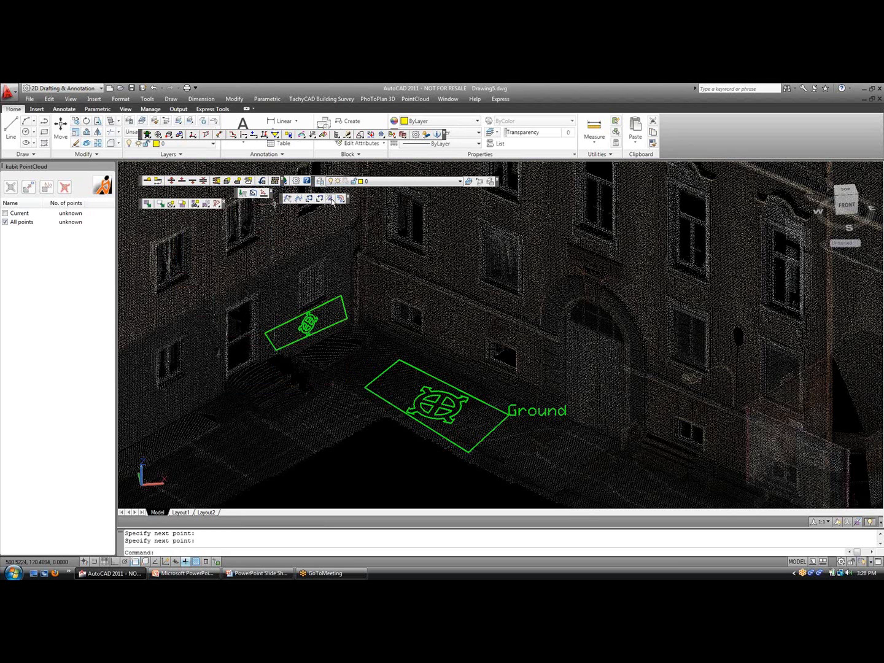
# Create the intersection line between the left-hand wall plane and the Ground plane.
pyautogui.moveTo(332, 201); pyautogui.dragTo(328, 246)
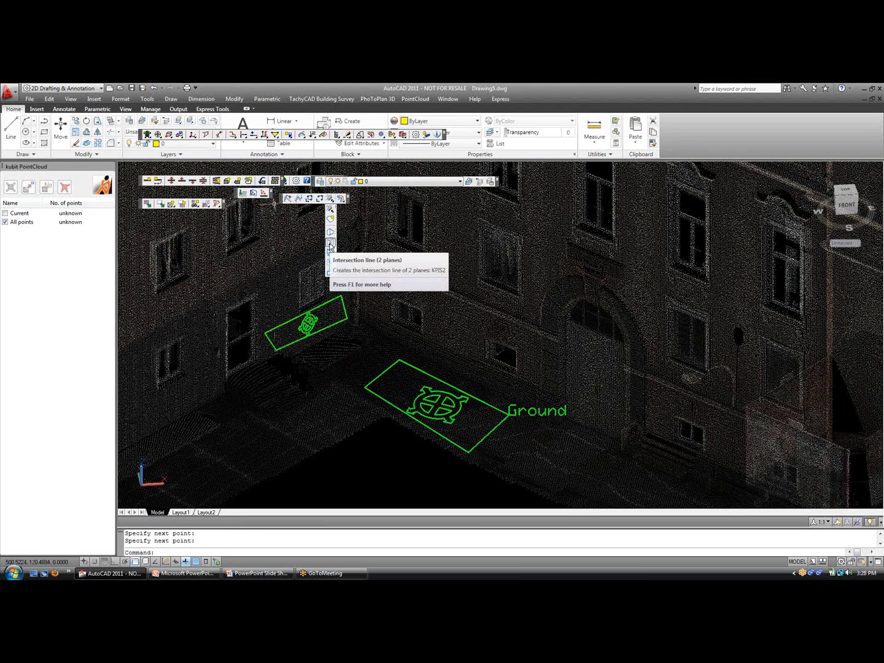
pyautogui.moveTo(329, 246); pyautogui.dragTo(330, 246)
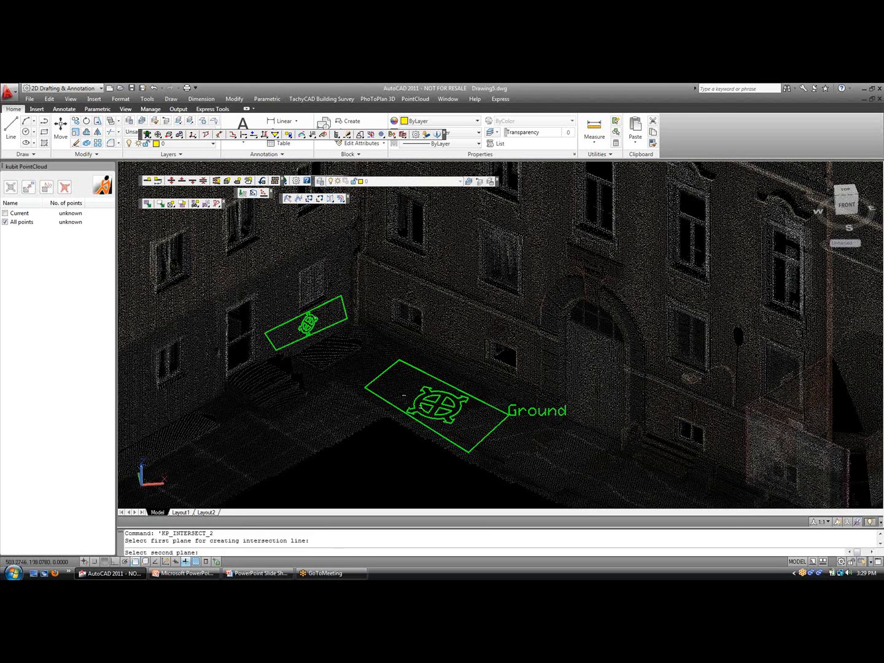
pyautogui.click(403, 396)
# Fit an unrestricted plane to a four-cornered point cloud section low on the right-hand wall, between the two small basement windows.
pyautogui.keyDown('shift'); pyautogui.moveTo(345, 386); pyautogui.dragTo(339, 411, button='middle'); pyautogui.keyUp('shift')
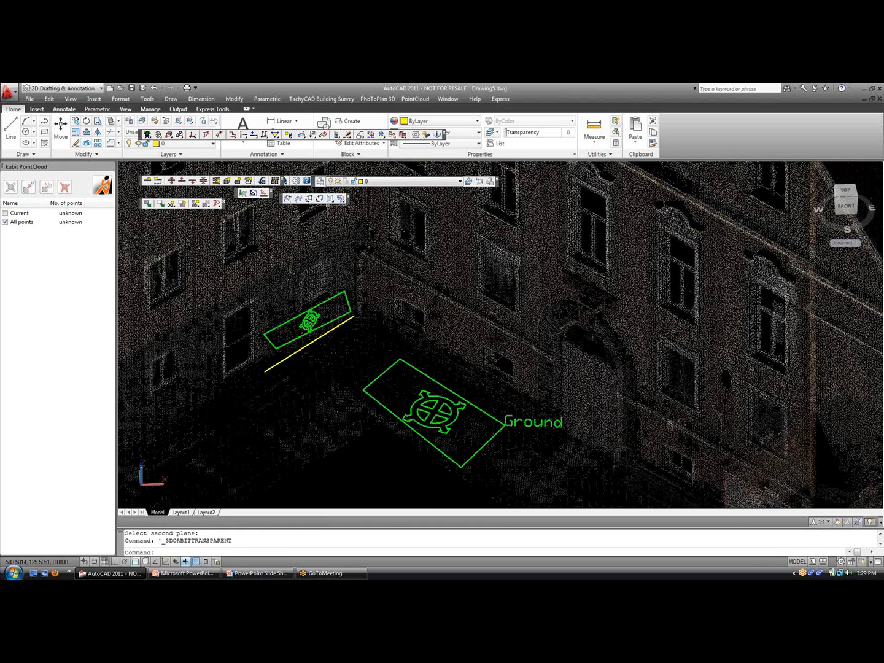
pyautogui.moveTo(329, 199); pyautogui.dragTo(332, 209)
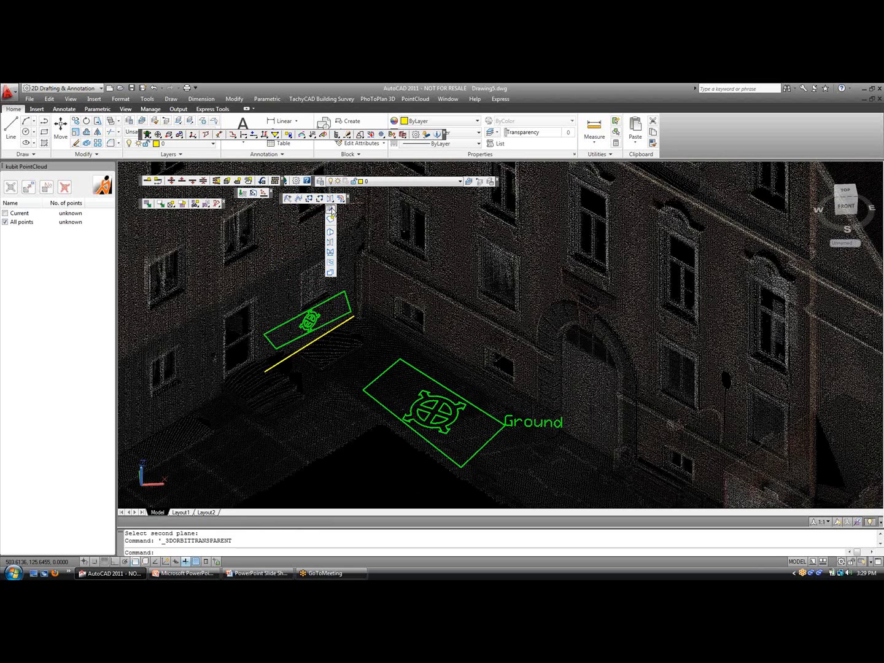
pyautogui.click(331, 212)
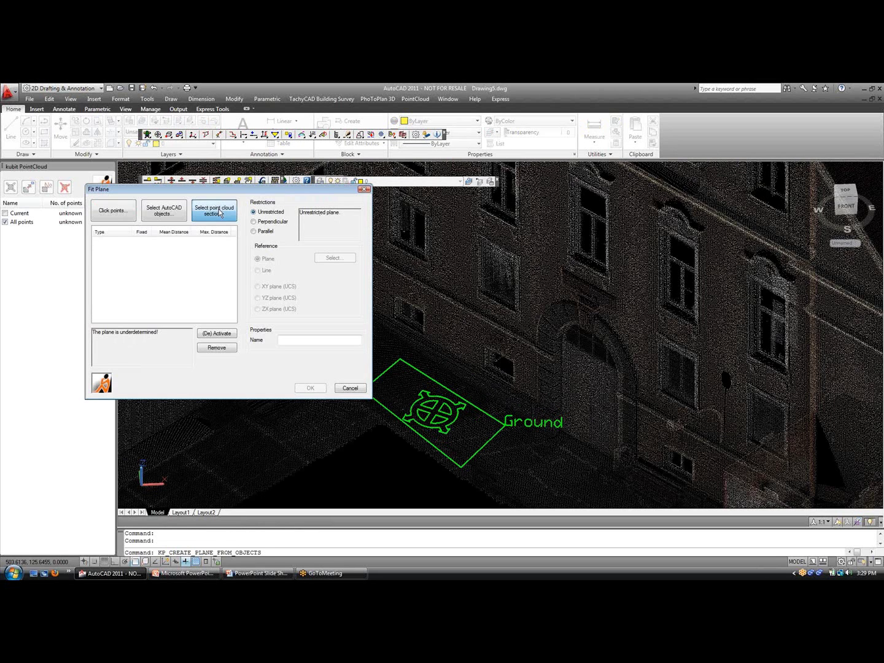
pyautogui.click(242, 181)
pyautogui.click(433, 302)
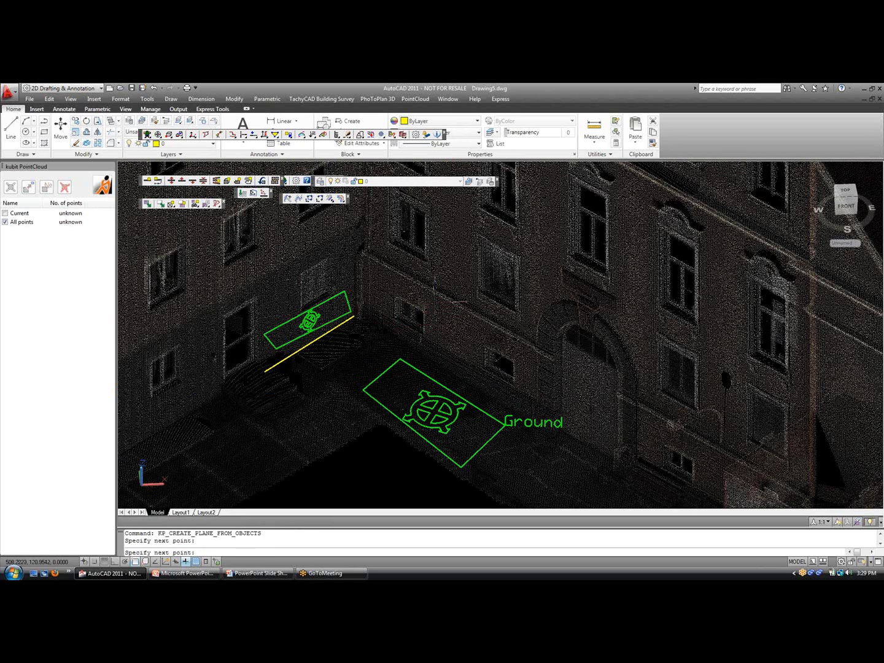
pyautogui.click(427, 331)
pyautogui.click(474, 358)
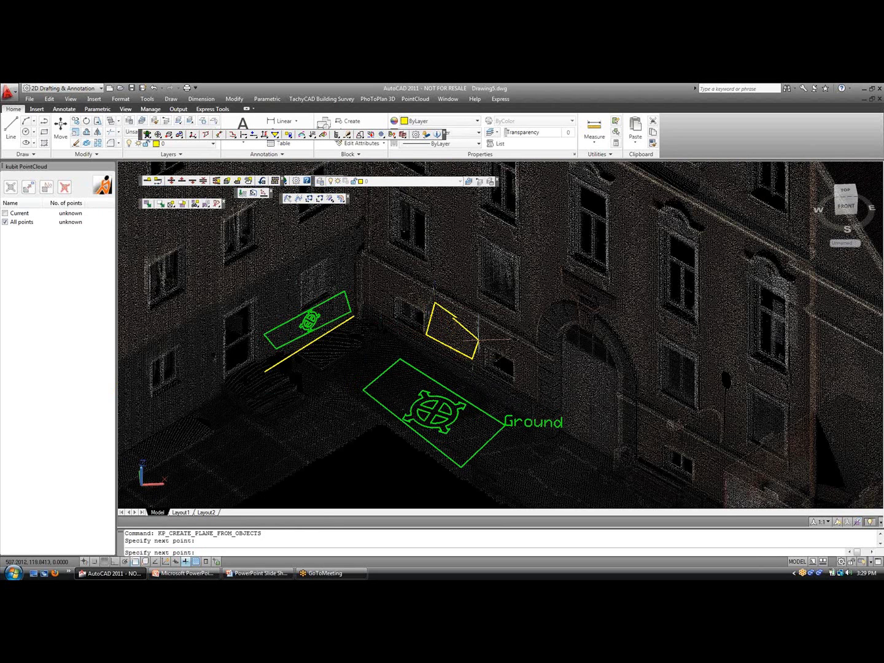
pyautogui.click(483, 325)
pyautogui.press('Return')
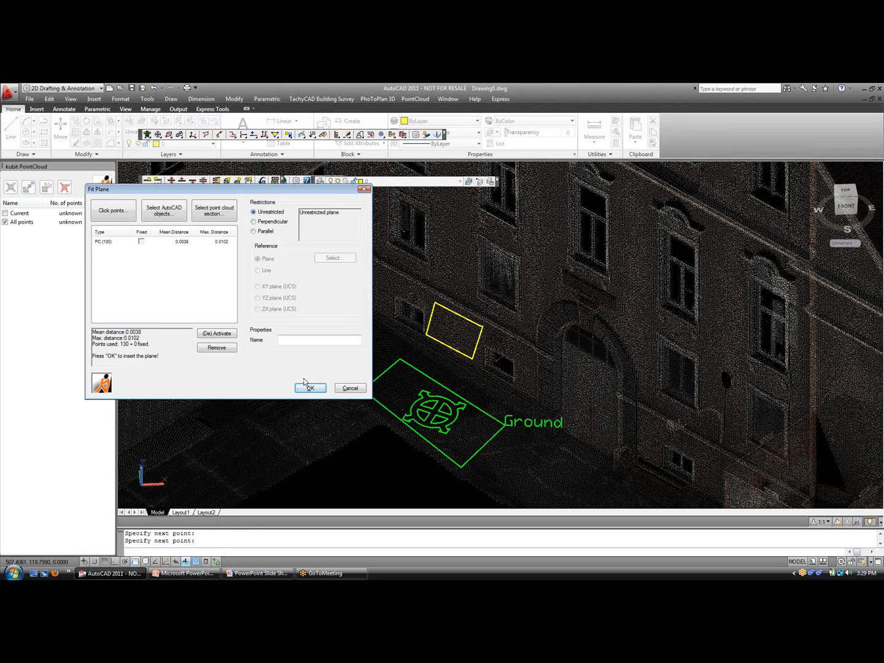
pyautogui.click(309, 389)
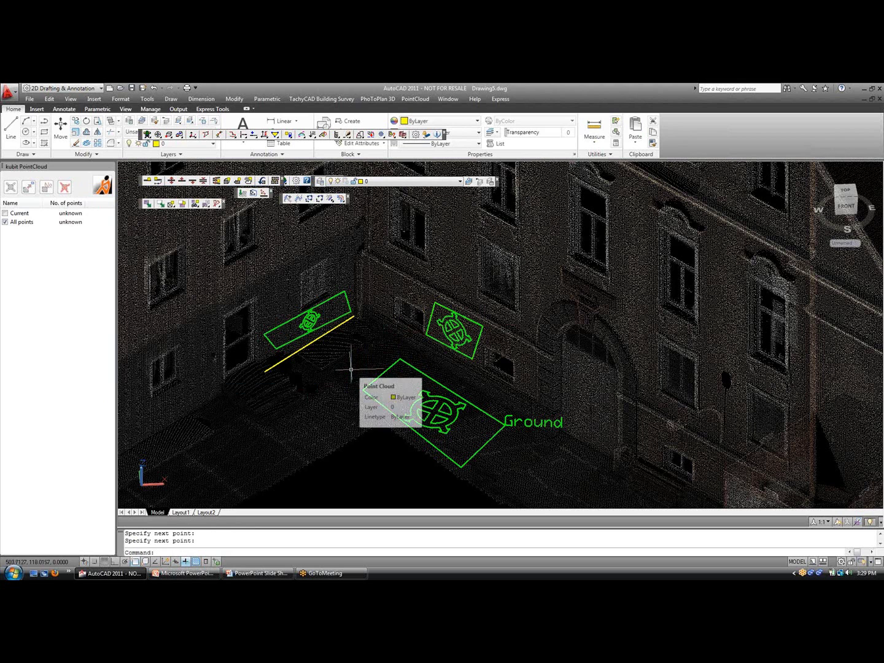
# Set the point display mode PDMODE to 2.
pyautogui.write('pdmode')
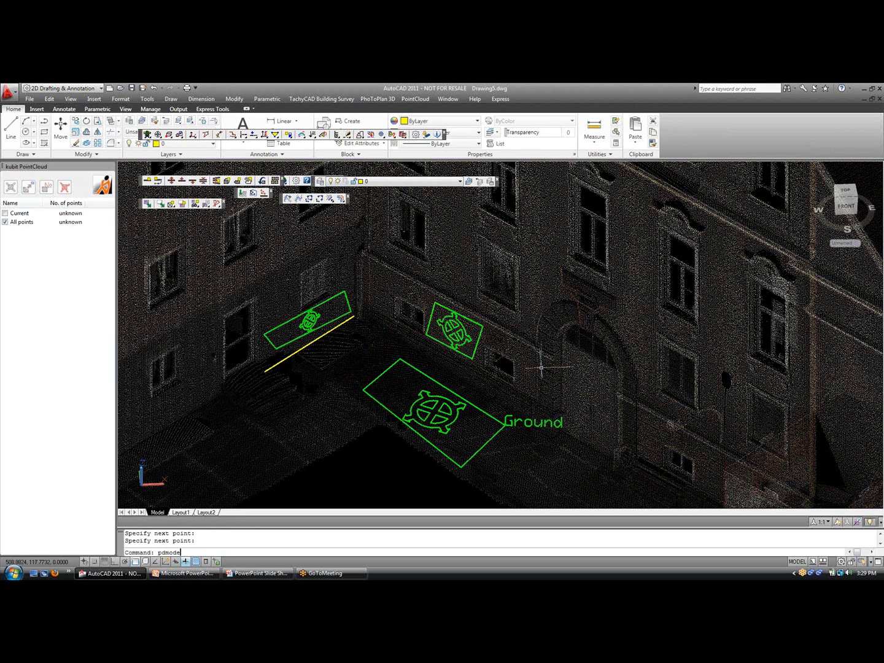
pyautogui.press('Return')
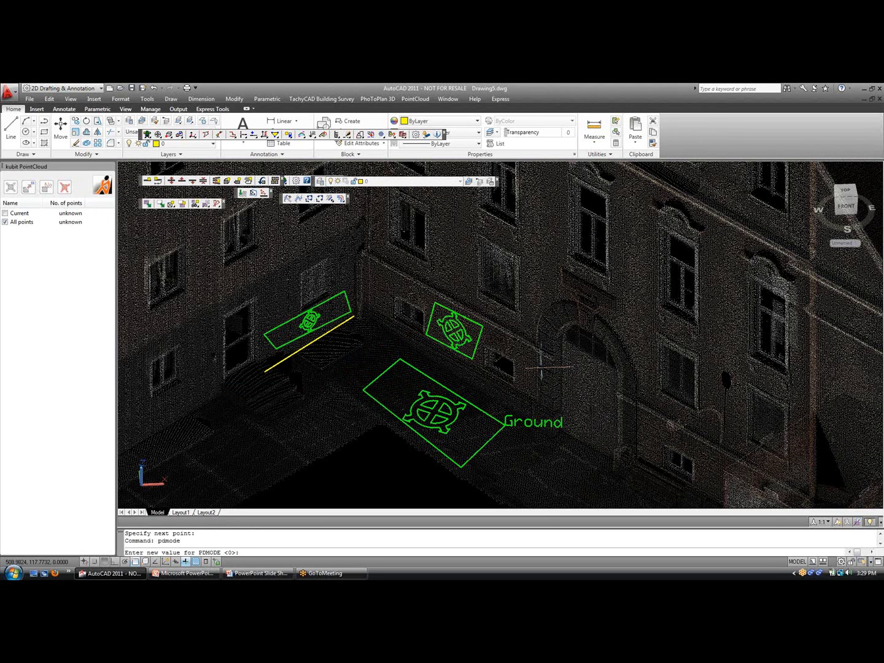
pyautogui.write('2')
pyautogui.press('Return')
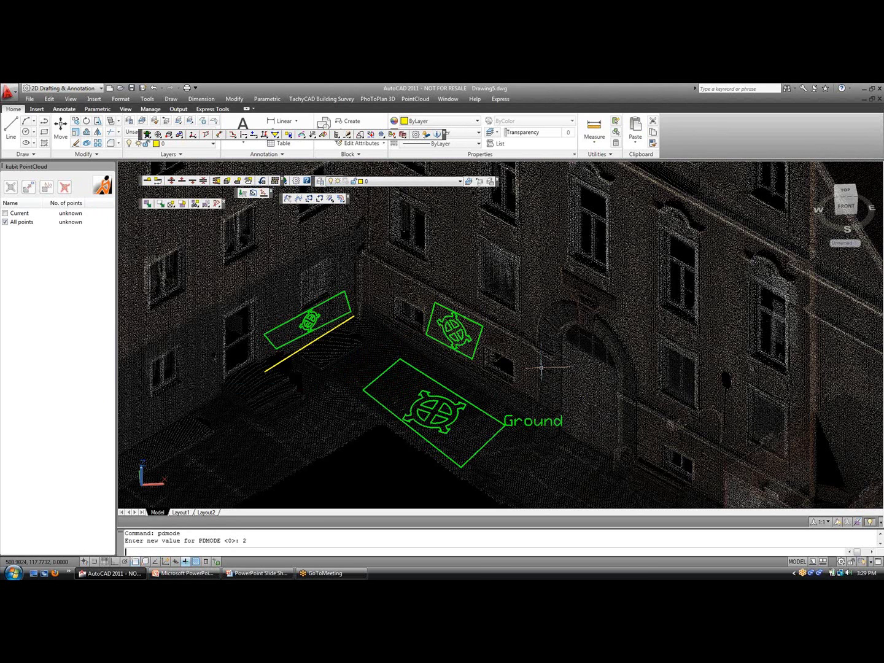
# Create the intersection point of the Ground plane, the right-hand wall plane and the left-hand wall plane.
pyautogui.click(330, 198)
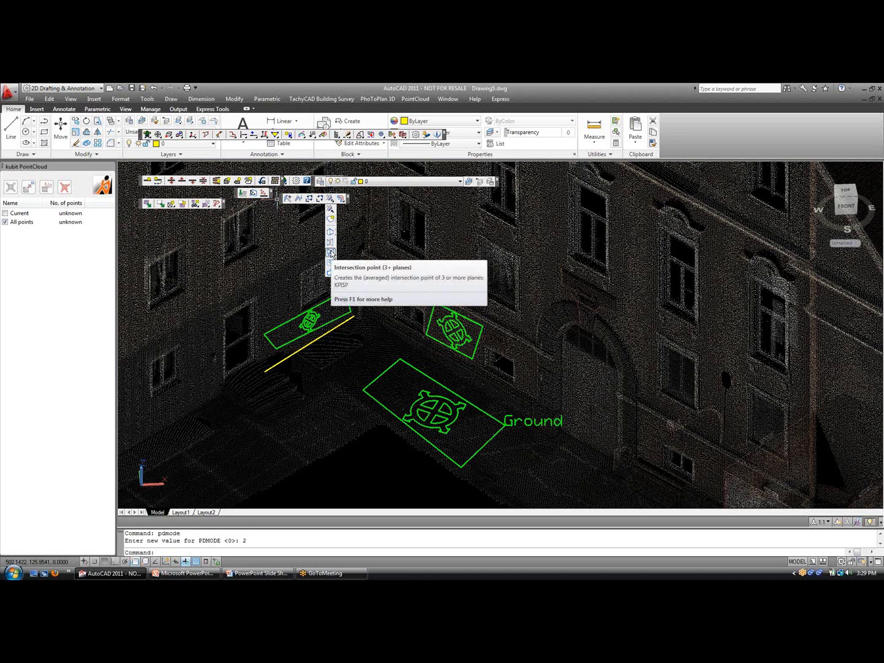
pyautogui.click(329, 262)
pyautogui.hotkey('ctrl', 'w')
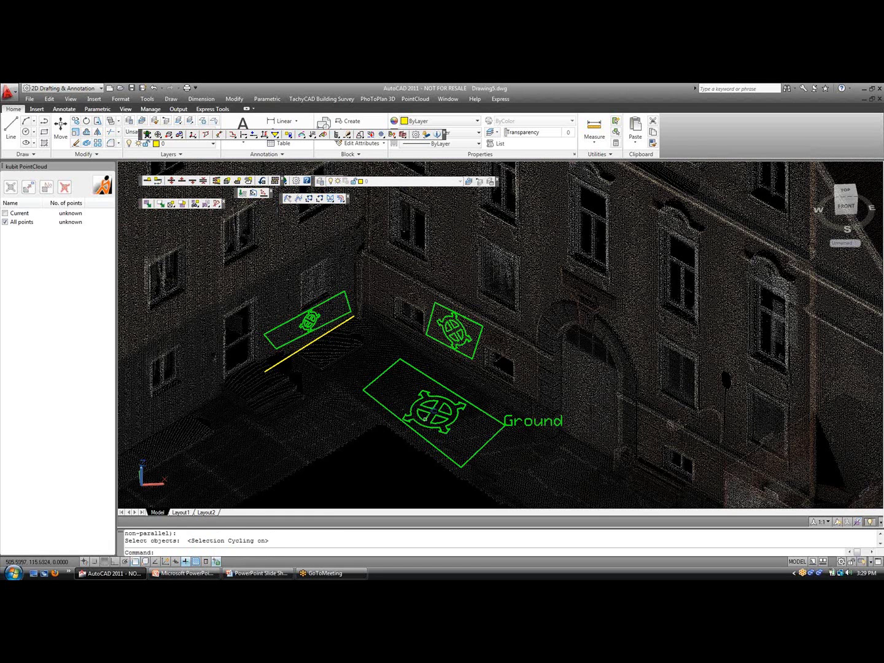
pyautogui.click(427, 416)
pyautogui.click(466, 450)
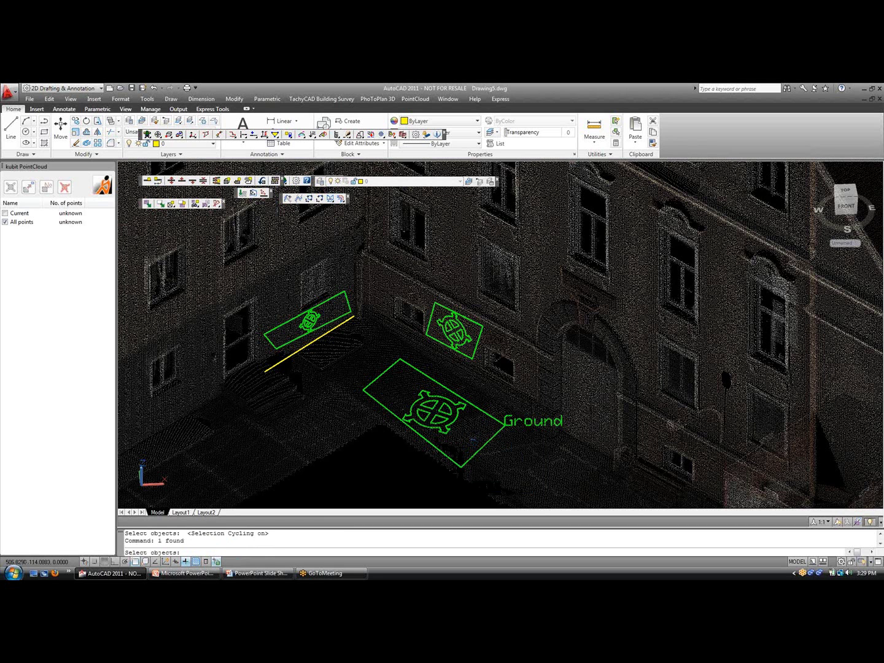
pyautogui.click(440, 337)
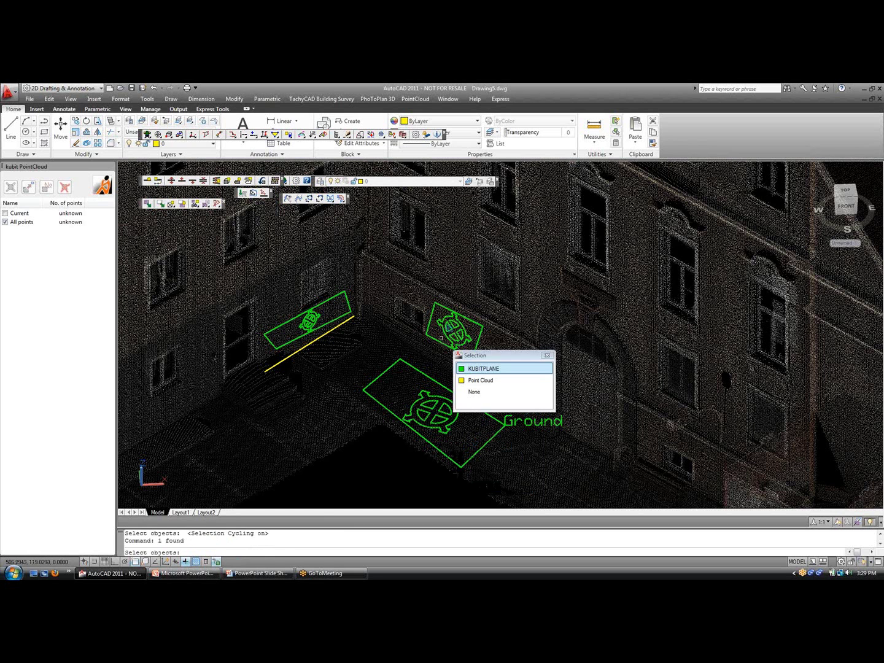
pyautogui.click(466, 368)
pyautogui.click(321, 320)
pyautogui.click(356, 350)
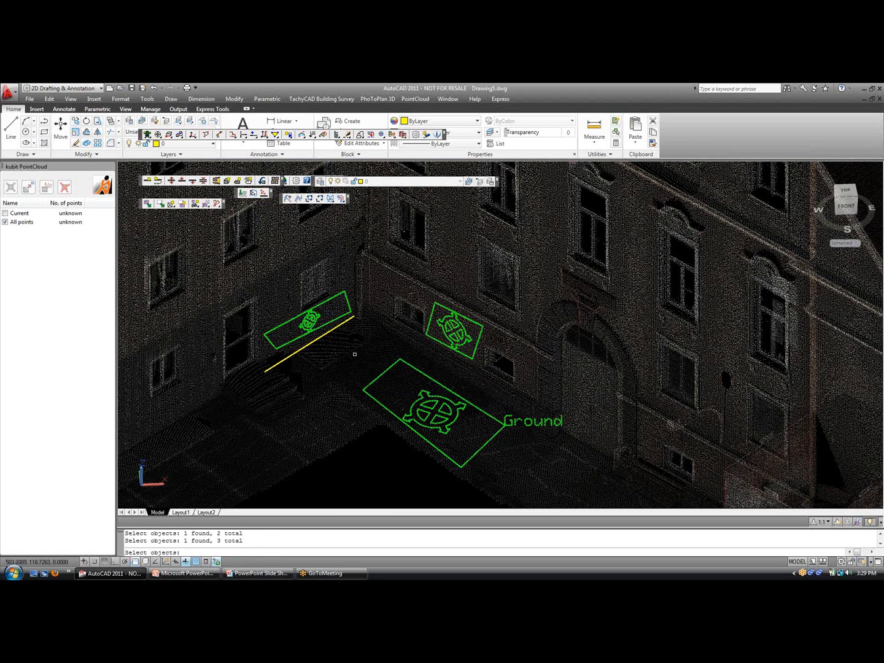
pyautogui.moveTo(422, 304)
pyautogui.keyDown('shift'); pyautogui.mouseDown(button='middle')
pyautogui.moveTo(396, 379)
pyautogui.moveTo(401, 328)
pyautogui.moveTo(421, 290)
pyautogui.mouseUp(button='middle'); pyautogui.keyUp('shift')
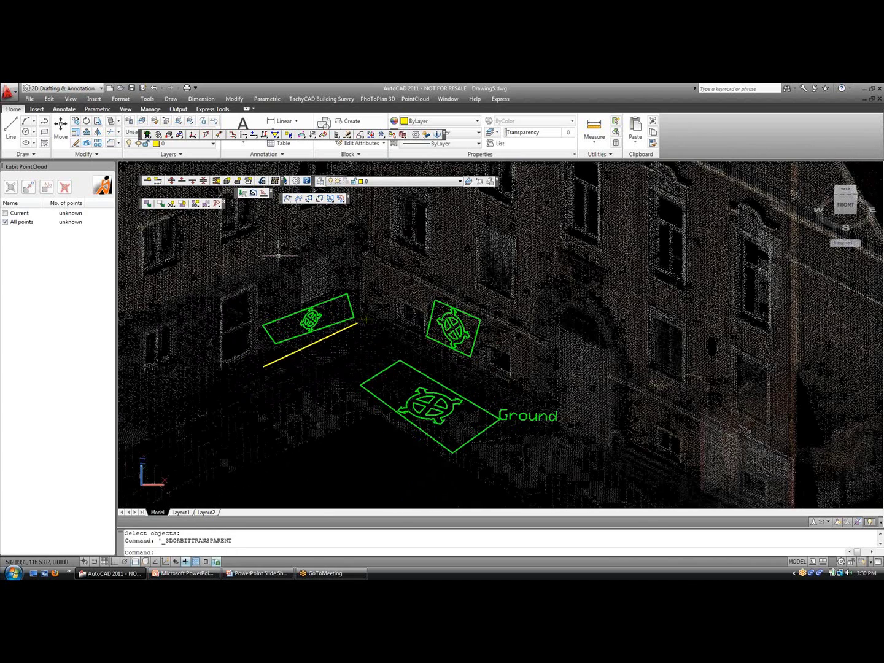
pyautogui.click(215, 561)
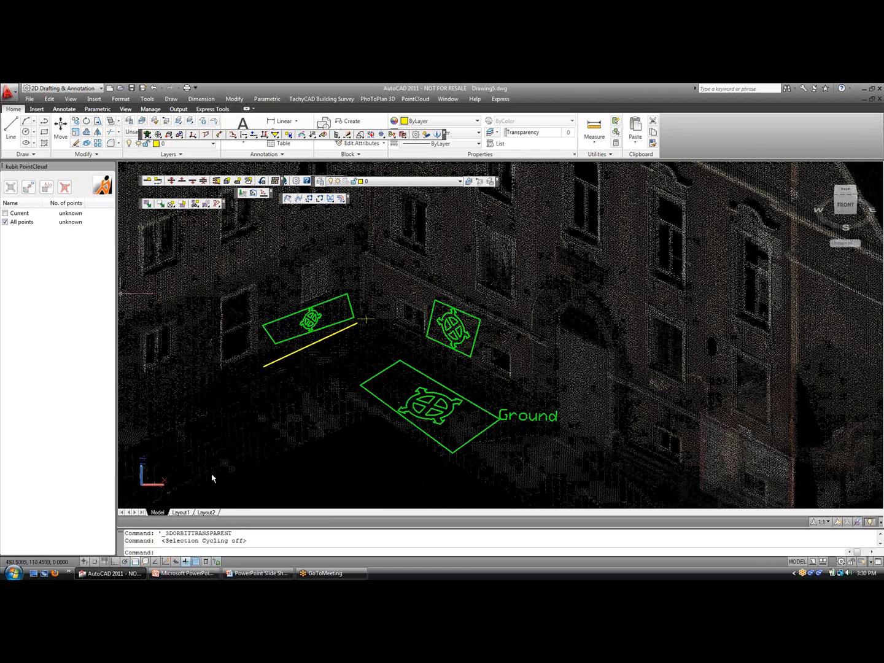
# Extend the Ground plane and the right-hand wall plane so they meet along their common edge.
pyautogui.moveTo(330, 198); pyautogui.dragTo(330, 235)
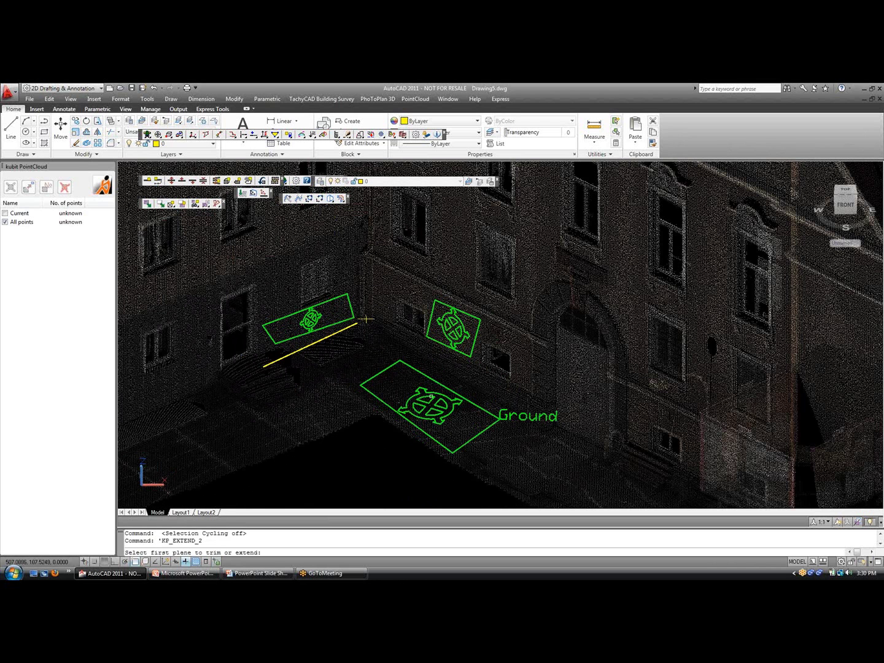
pyautogui.click(367, 318)
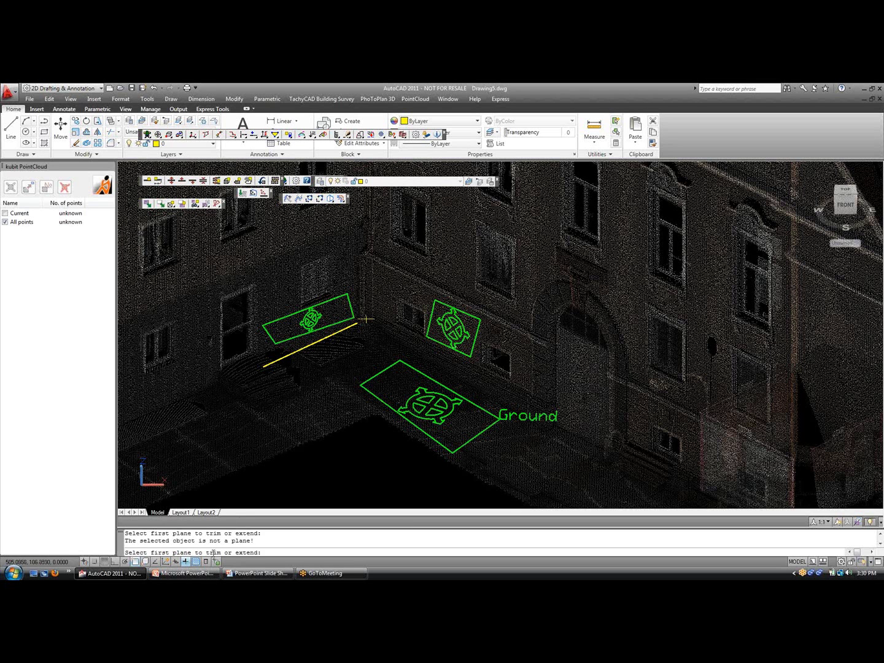
pyautogui.hotkey('ctrl', 'w')
pyautogui.press('Return')
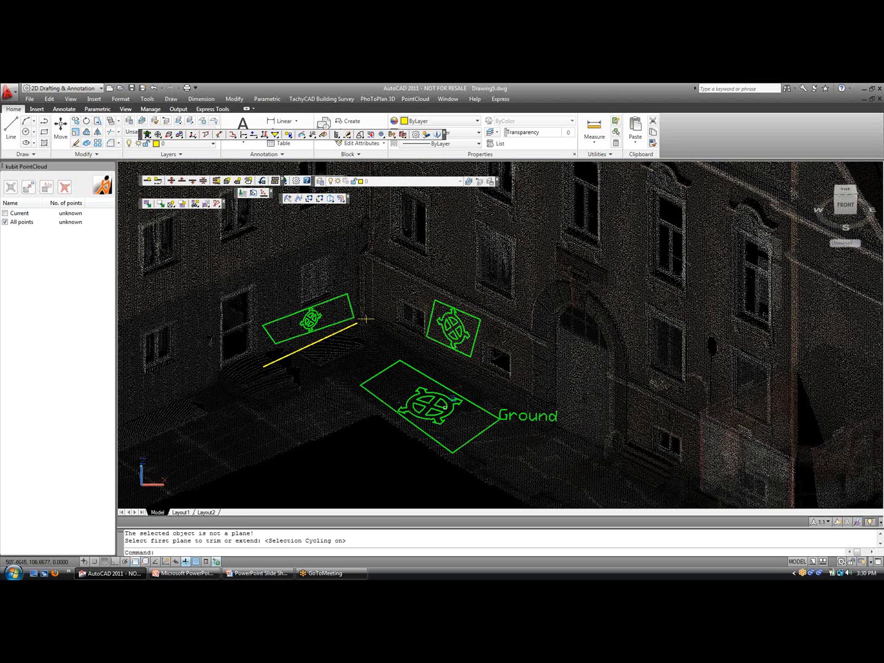
pyautogui.click(452, 400)
pyautogui.click(479, 451)
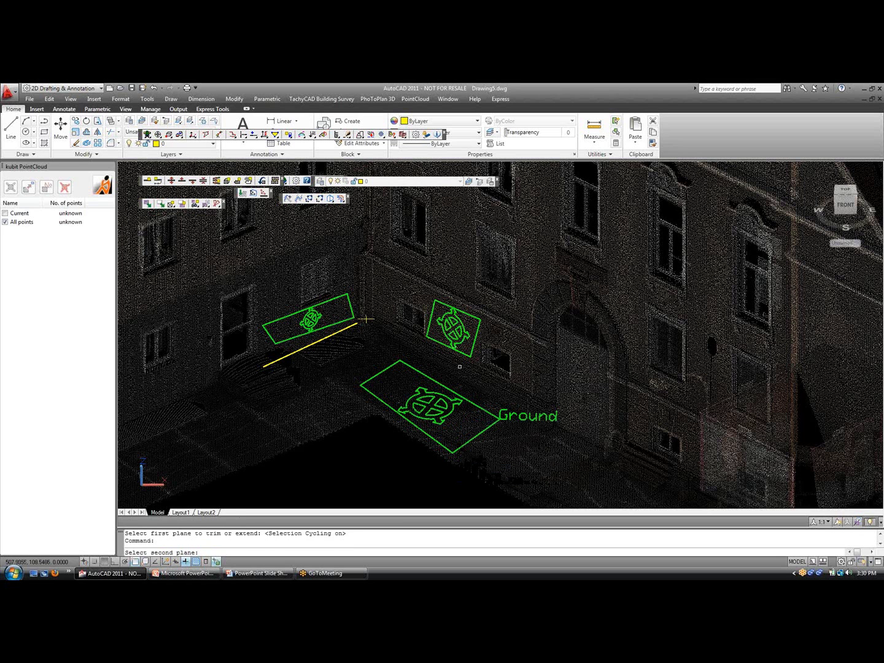
pyautogui.click(456, 348)
pyautogui.click(485, 395)
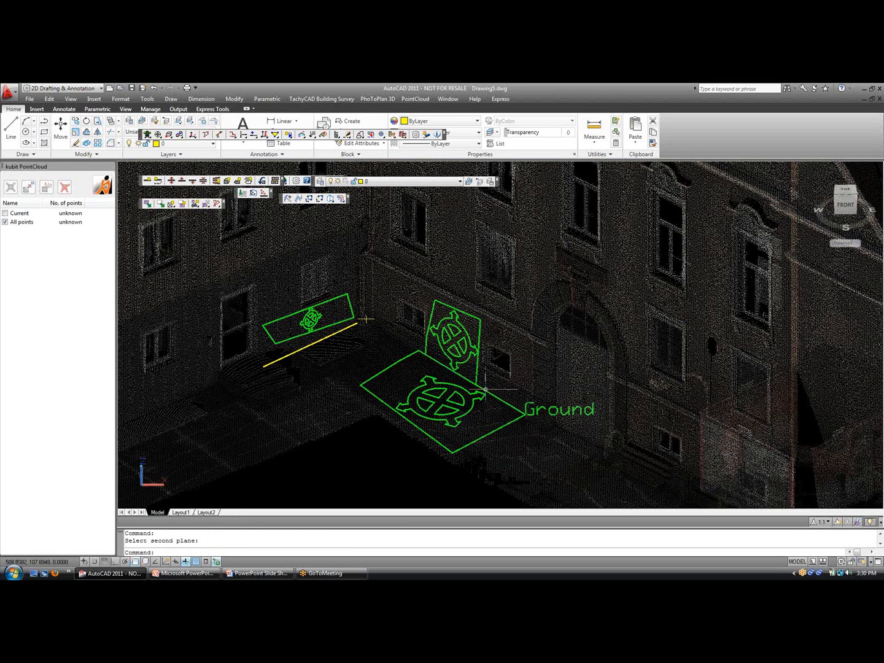
pyautogui.moveTo(500, 340)
pyautogui.keyDown('shift'); pyautogui.mouseDown(button='middle')
pyautogui.moveTo(444, 319)
pyautogui.moveTo(442, 308)
pyautogui.moveTo(468, 342)
pyautogui.moveTo(491, 341)
pyautogui.moveTo(505, 322)
pyautogui.mouseUp(button='middle'); pyautogui.keyUp('shift')
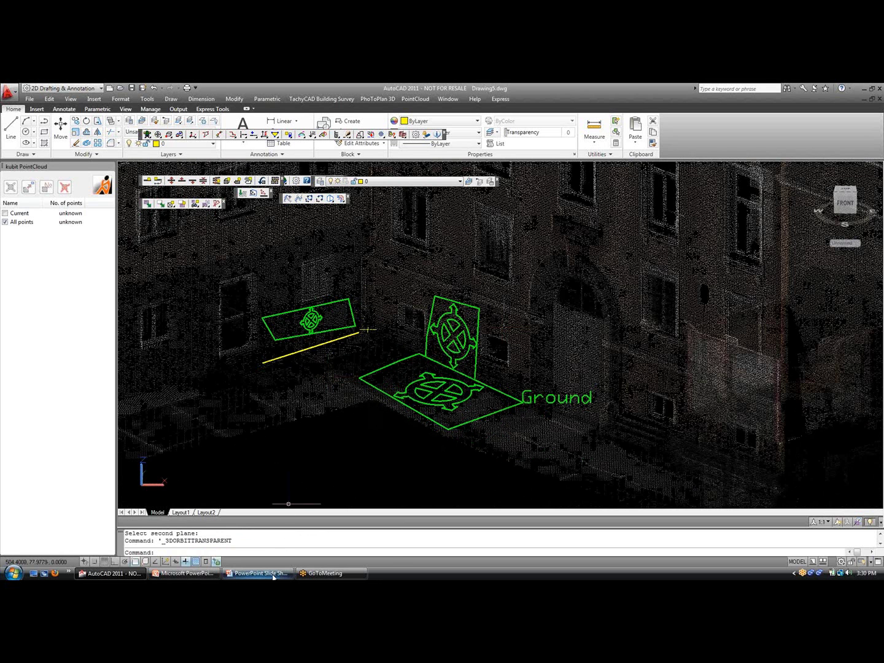
pyautogui.hotkey('ctrl', 'w')
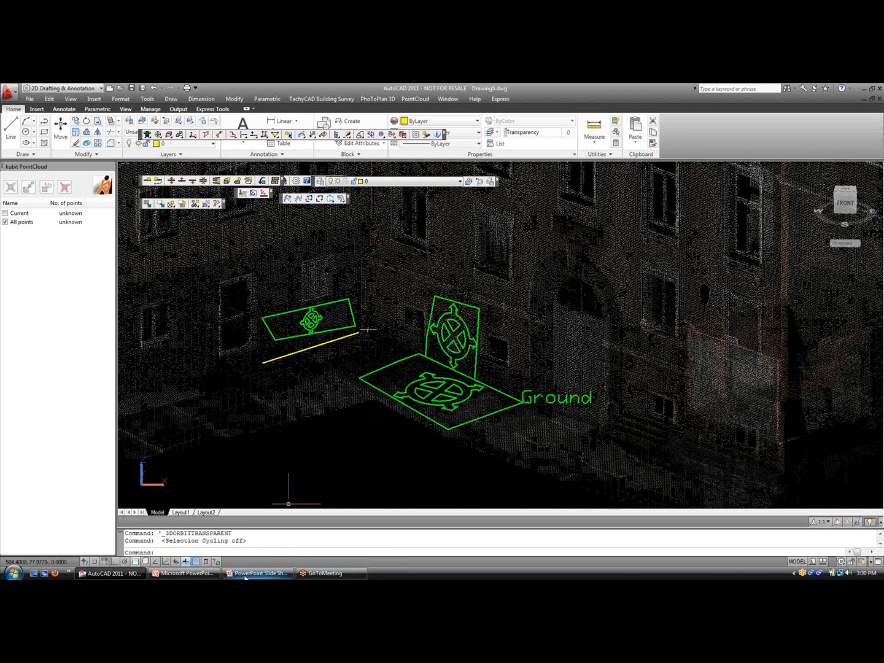
# Switch to the PowerPoint slide show on plane fitting.
pyautogui.click(246, 574)
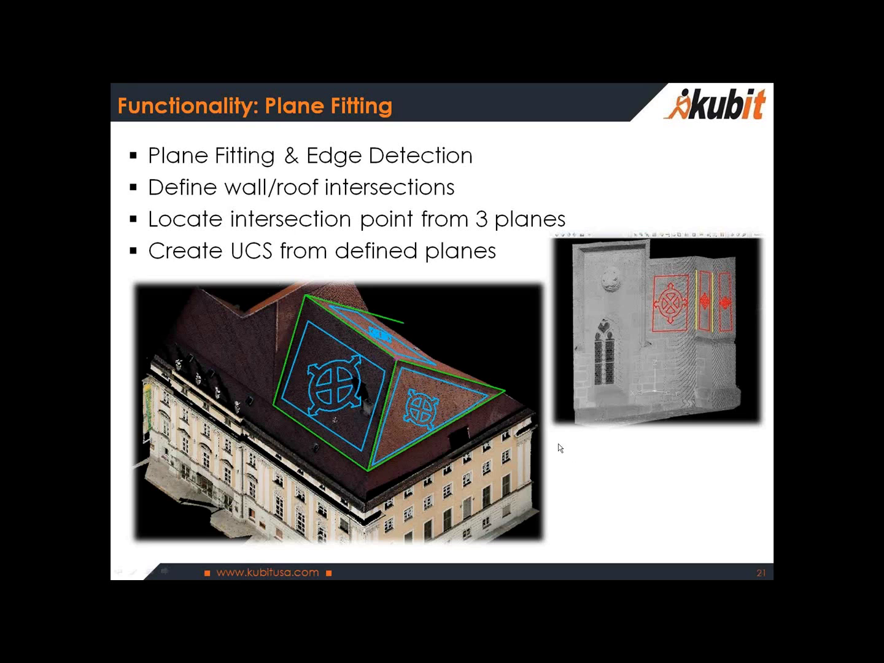
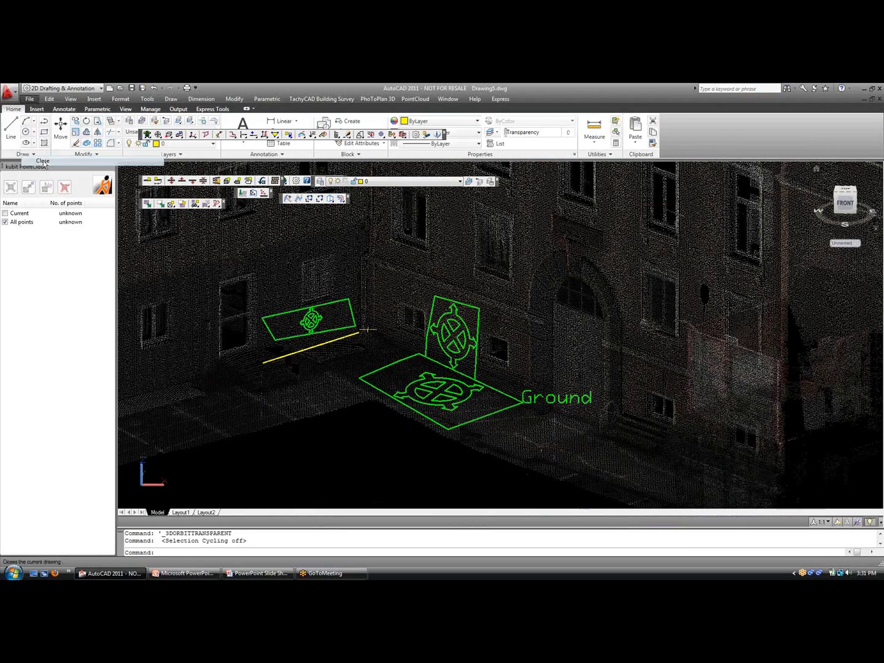
# Close the current AutoCAD drawing and start a new metric drawing with no template.
pyautogui.click(449, 349)
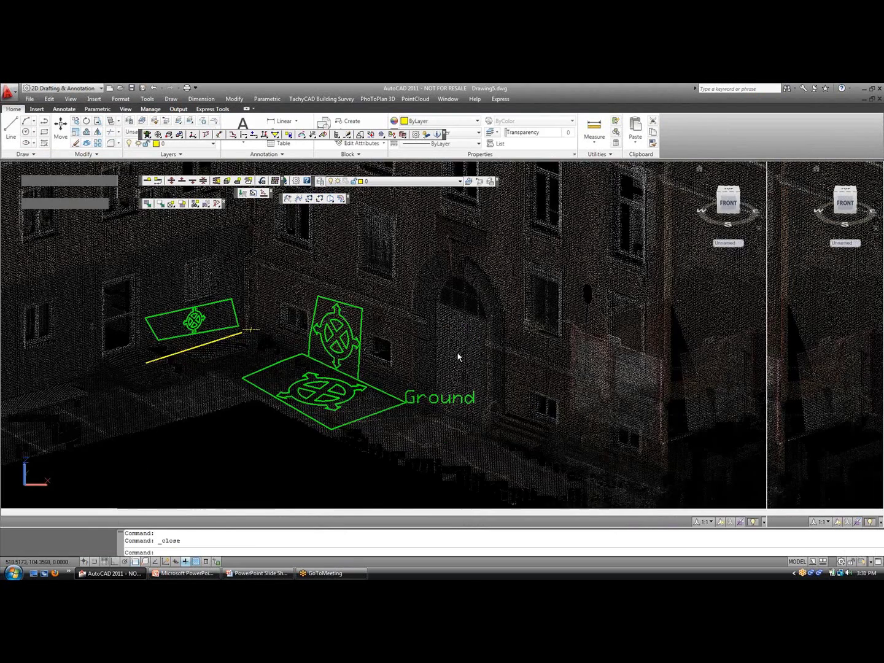
pyautogui.click(29, 99)
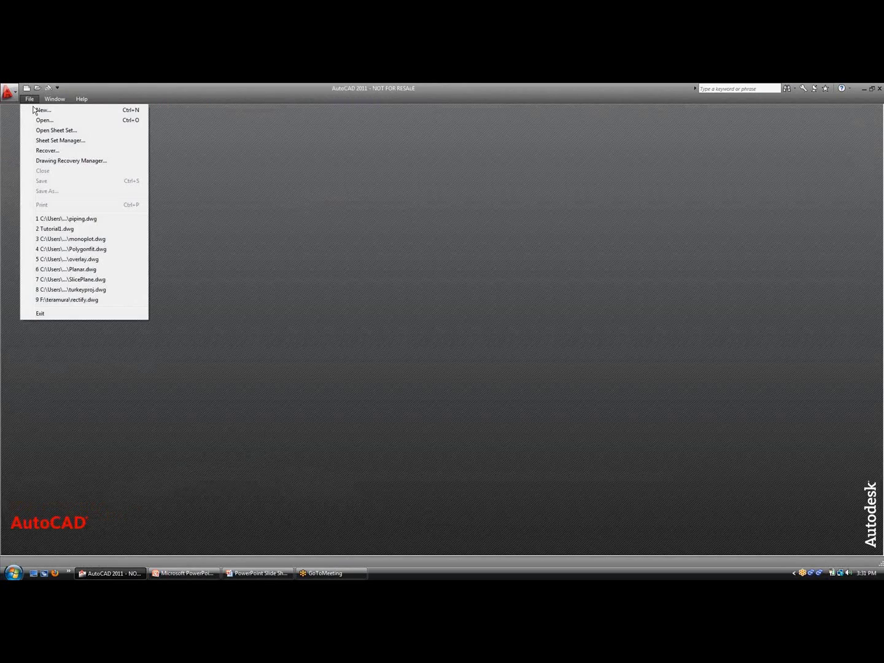
pyautogui.click(42, 109)
pyautogui.click(575, 401)
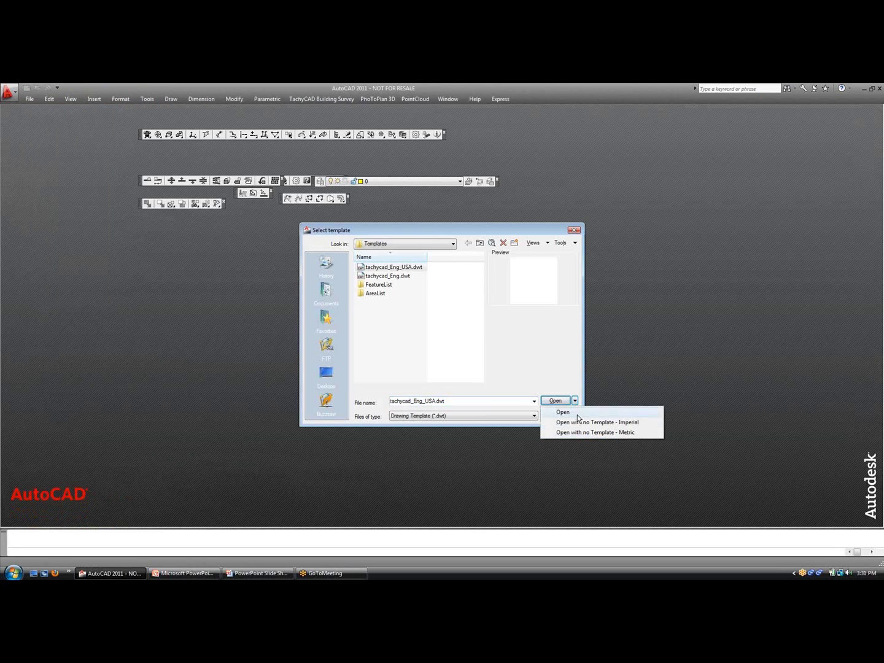
pyautogui.click(577, 431)
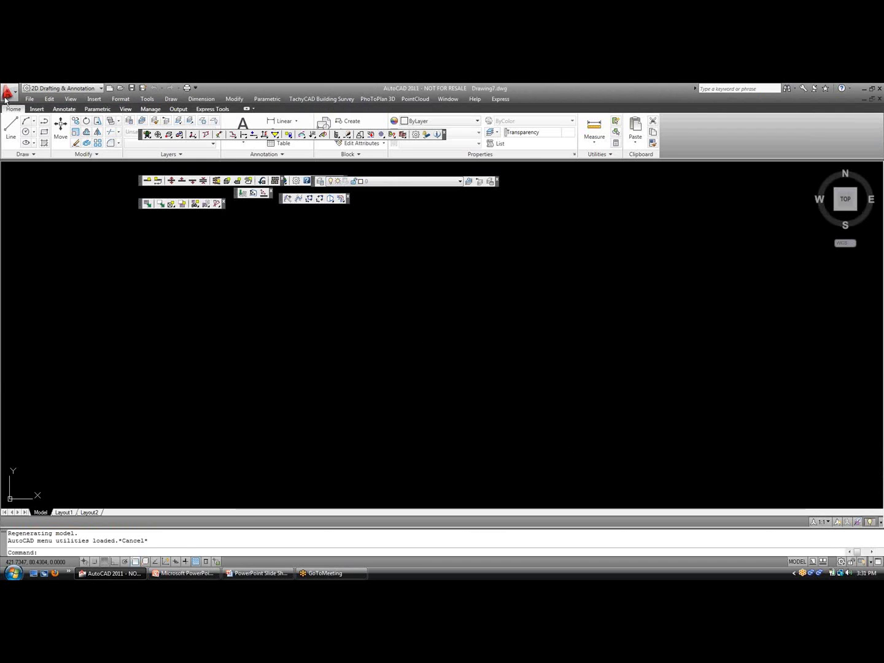
# Insert the point cloud Color_R_ScanPos001-007_Turm.PCG from the Webinar6 folder.
pyautogui.click(417, 99)
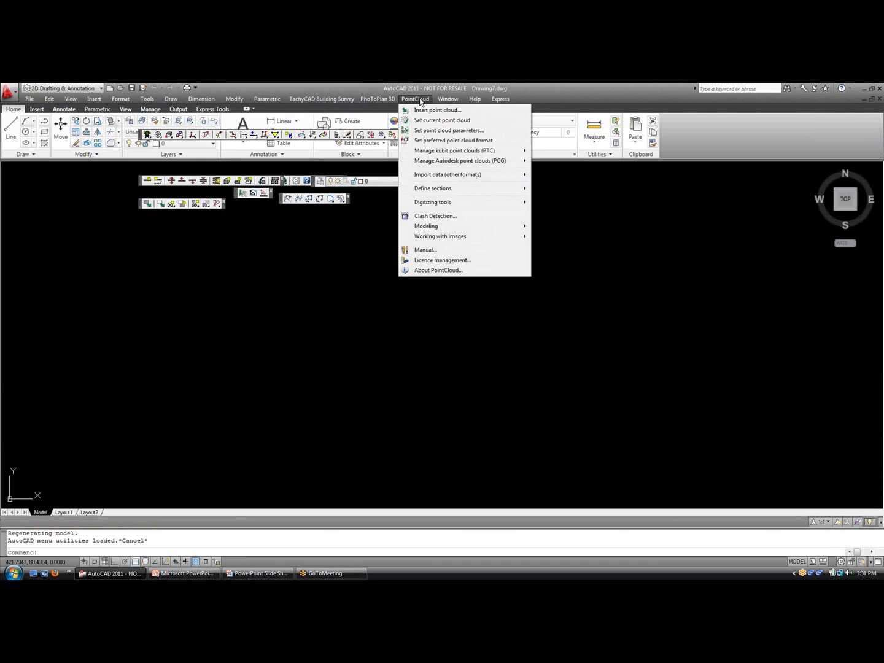
pyautogui.click(421, 111)
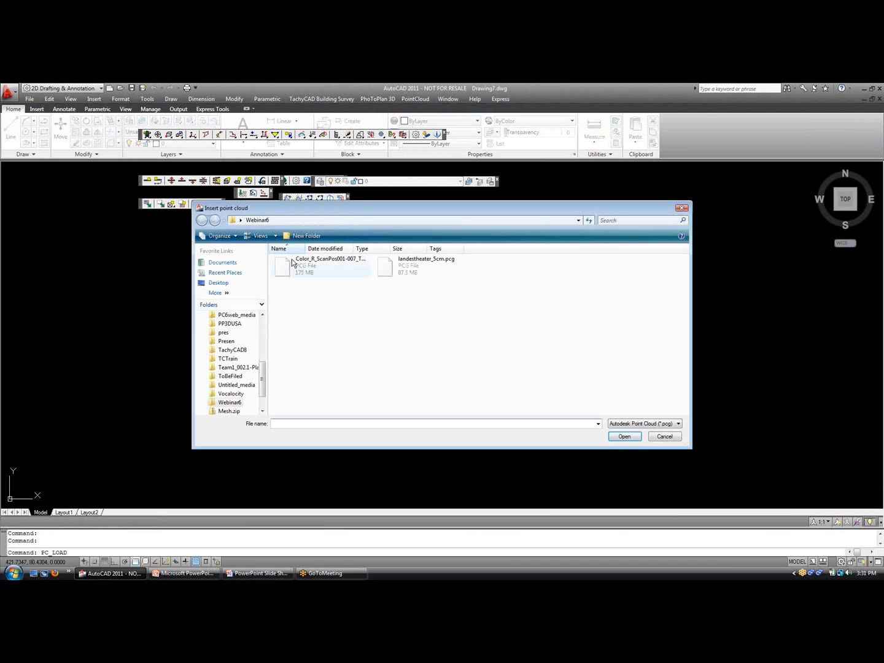
pyautogui.click(290, 262)
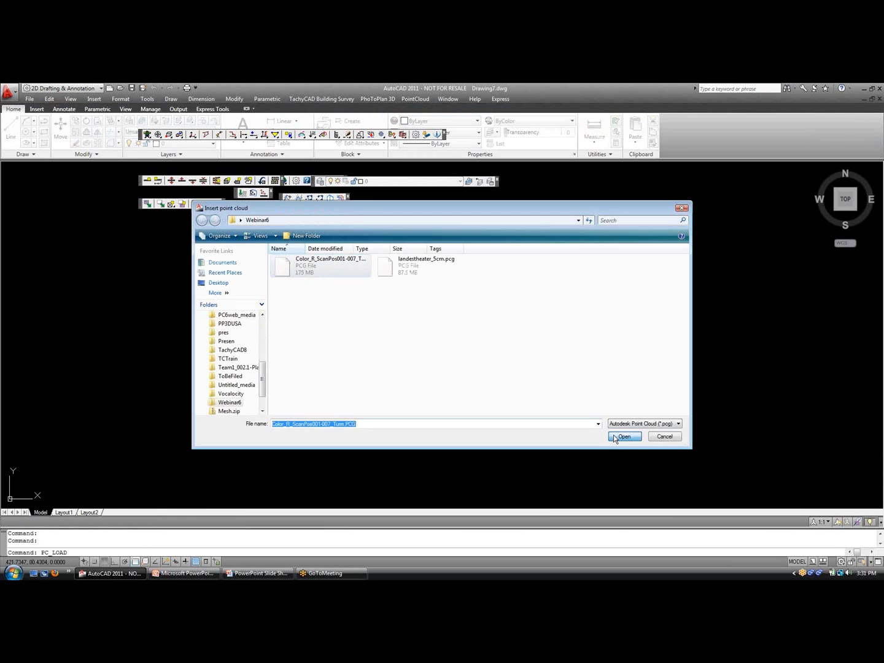
pyautogui.click(623, 436)
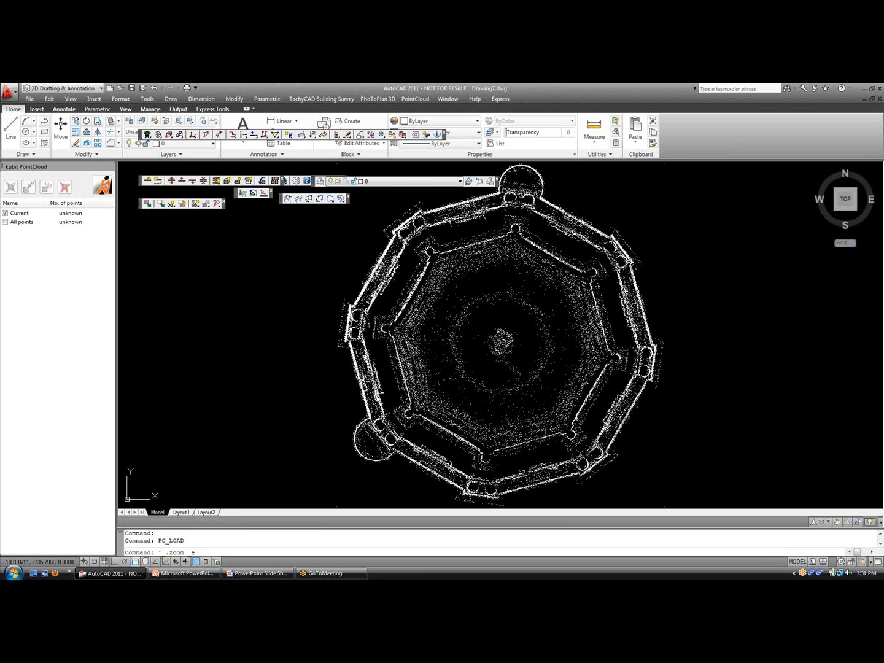
# Set the visual style to 3D wireframe for the tower point cloud.
pyautogui.click(71, 99)
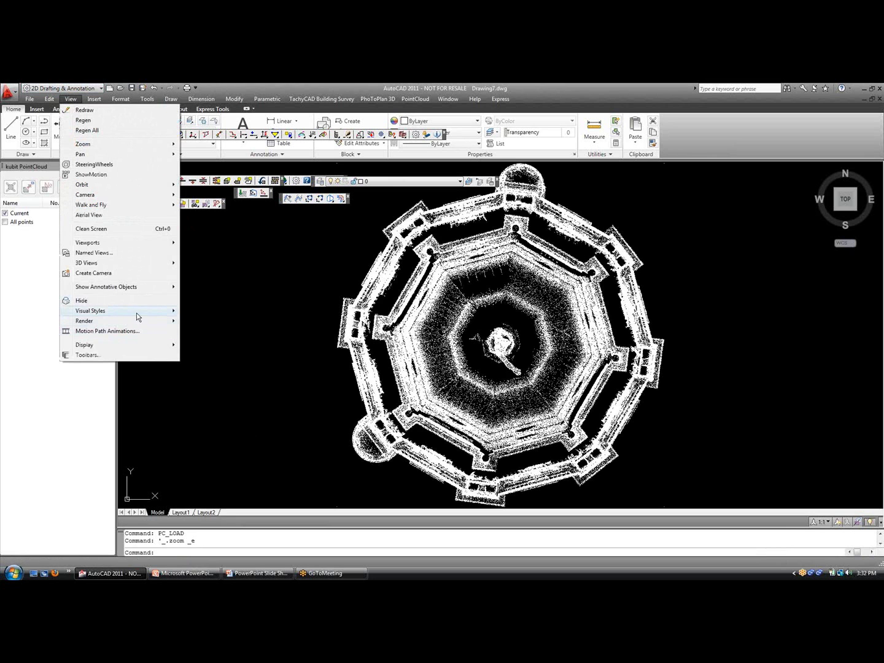
pyautogui.moveTo(138, 311)
pyautogui.click(203, 324)
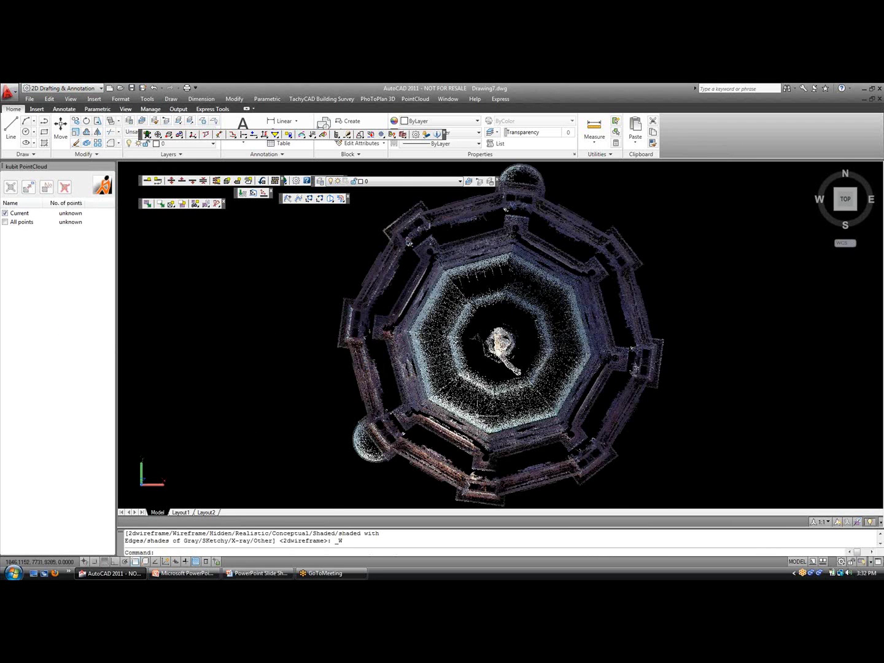
# Cut a thin slice parallel to the XY plane through the tower point cloud, just beneath the green dome.
pyautogui.keyDown('shift'); pyautogui.moveTo(484, 416); pyautogui.dragTo(447, 249, button='middle'); pyautogui.keyUp('shift')
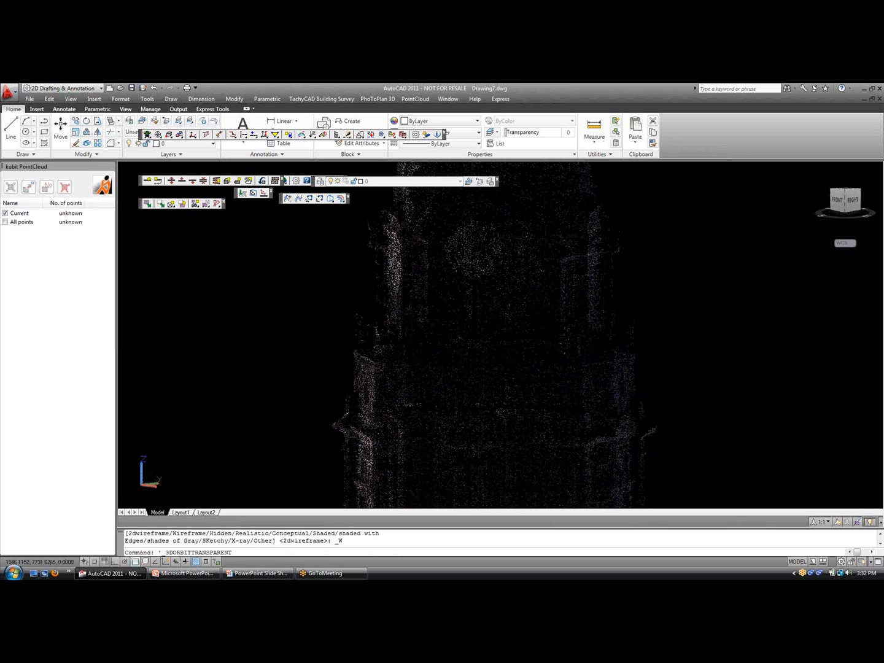
pyautogui.scroll(-6, 447, 258)
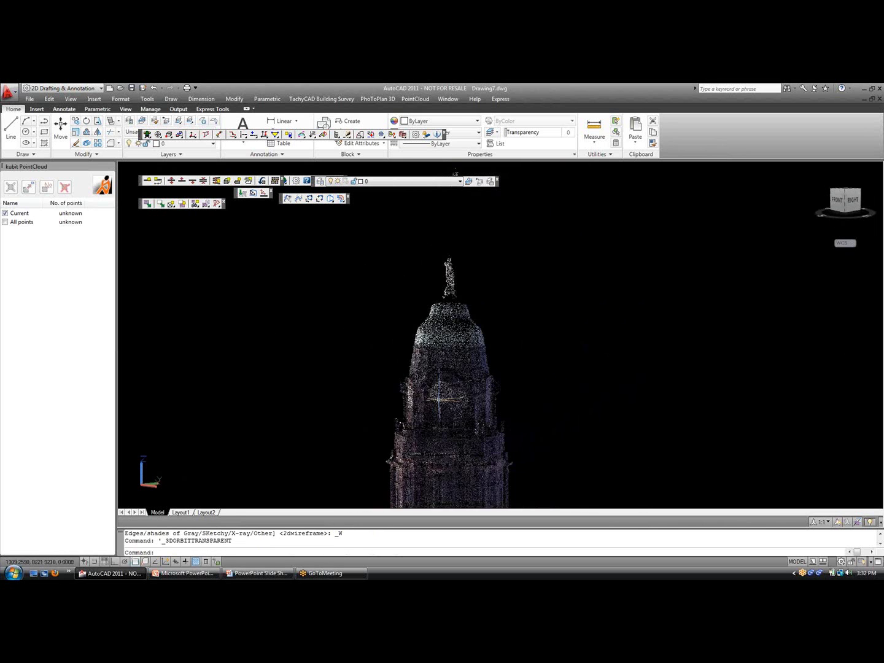
pyautogui.keyDown('shift'); pyautogui.moveTo(446, 385); pyautogui.dragTo(393, 369, button='middle'); pyautogui.keyUp('shift')
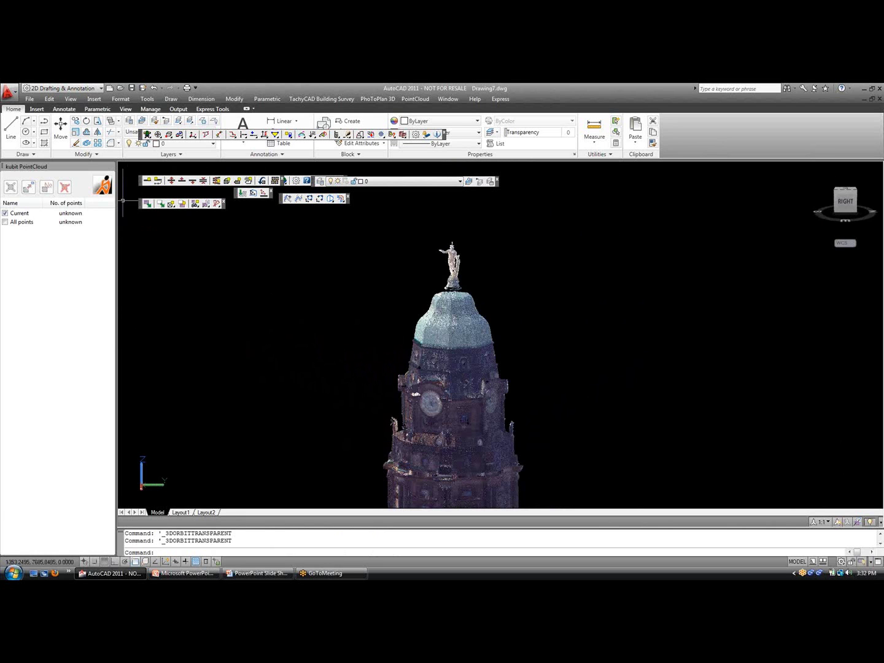
pyautogui.click(148, 180)
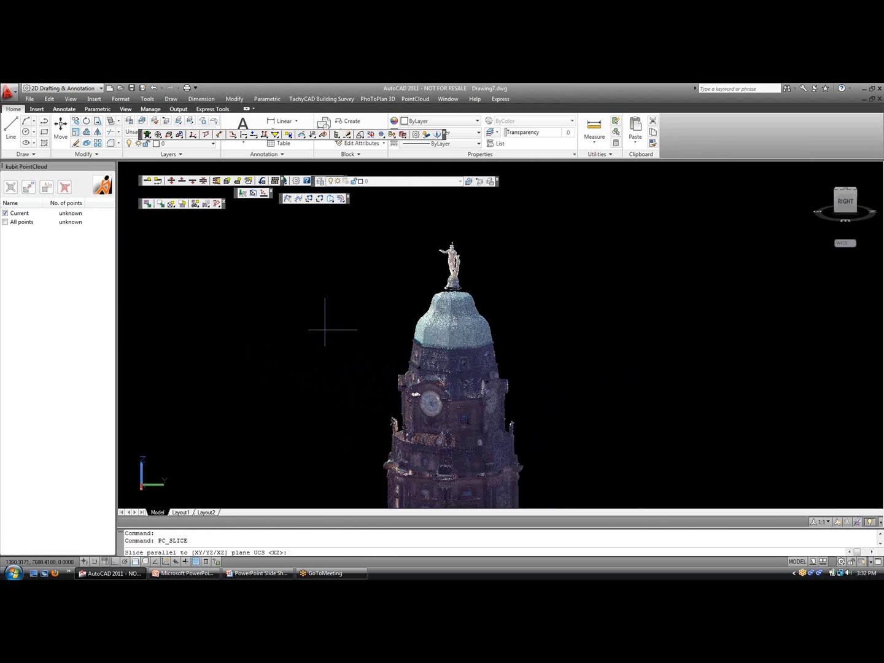
pyautogui.write('xy')
pyautogui.press('Return')
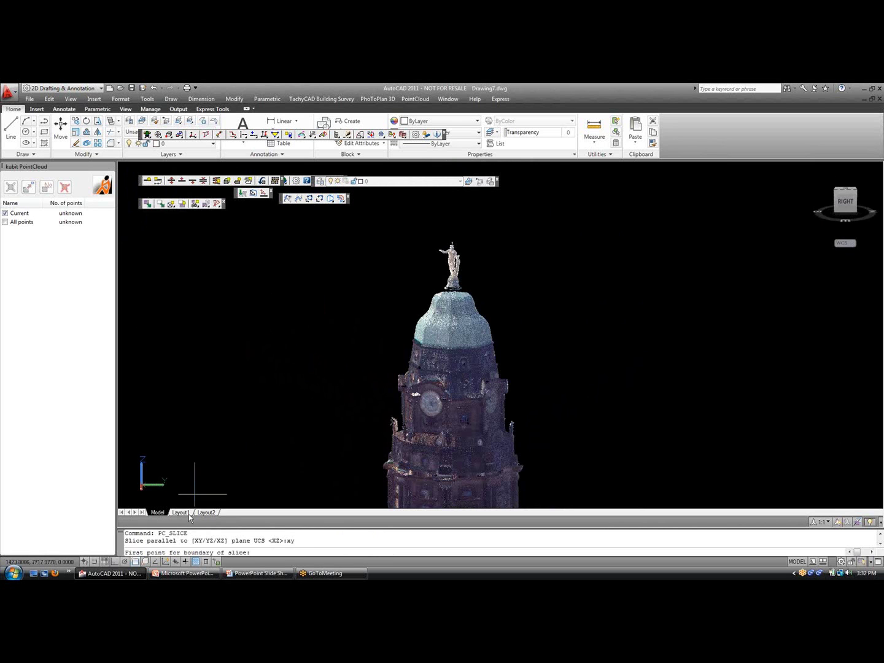
pyautogui.click(434, 346)
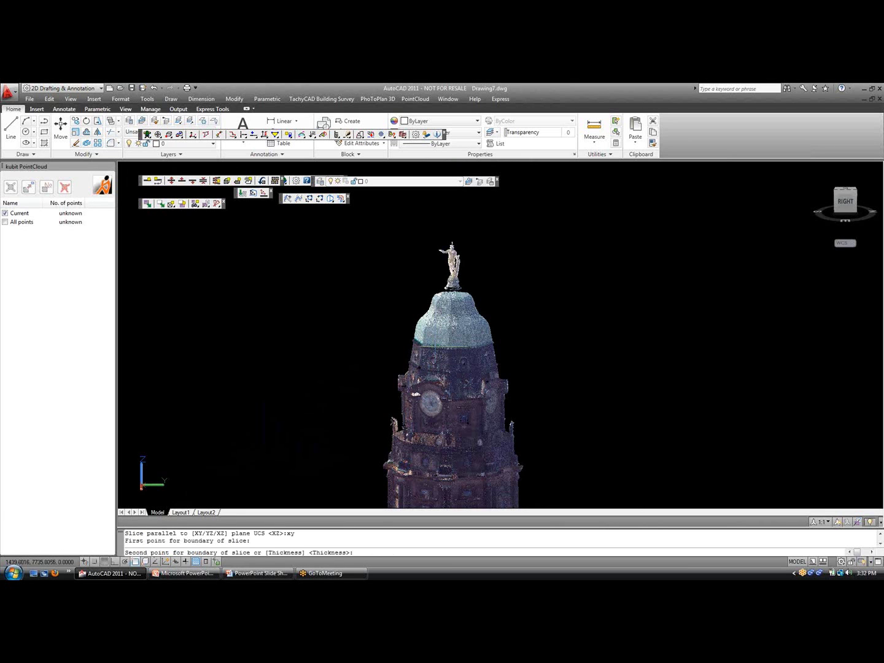
pyautogui.click(468, 348)
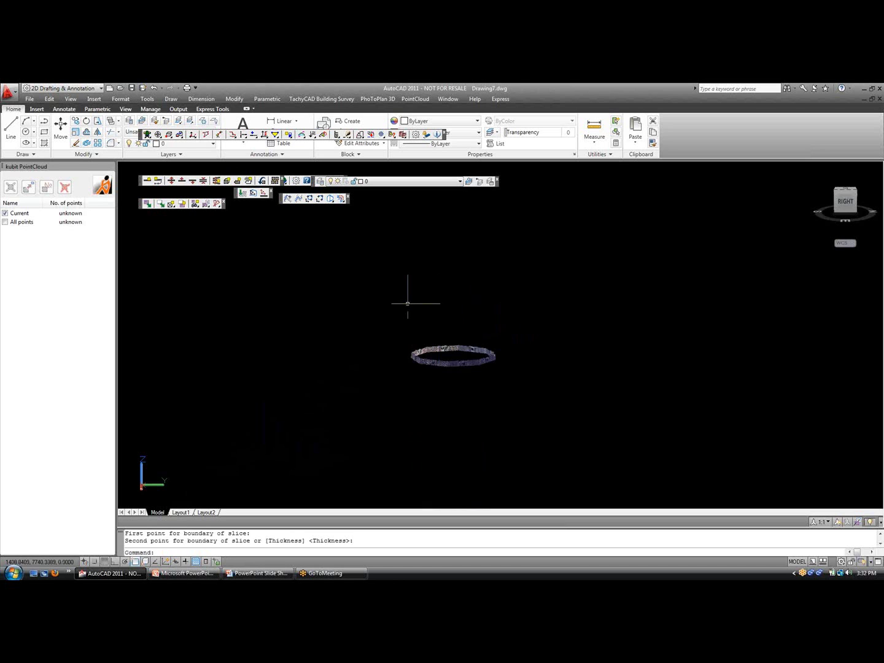
# Start a contour fit on the tower slice, accept the change to top view, and set the slice thickness to .3, aligned to the center.
pyautogui.keyDown('shift'); pyautogui.moveTo(527, 305); pyautogui.dragTo(534, 374, button='middle'); pyautogui.keyUp('shift')
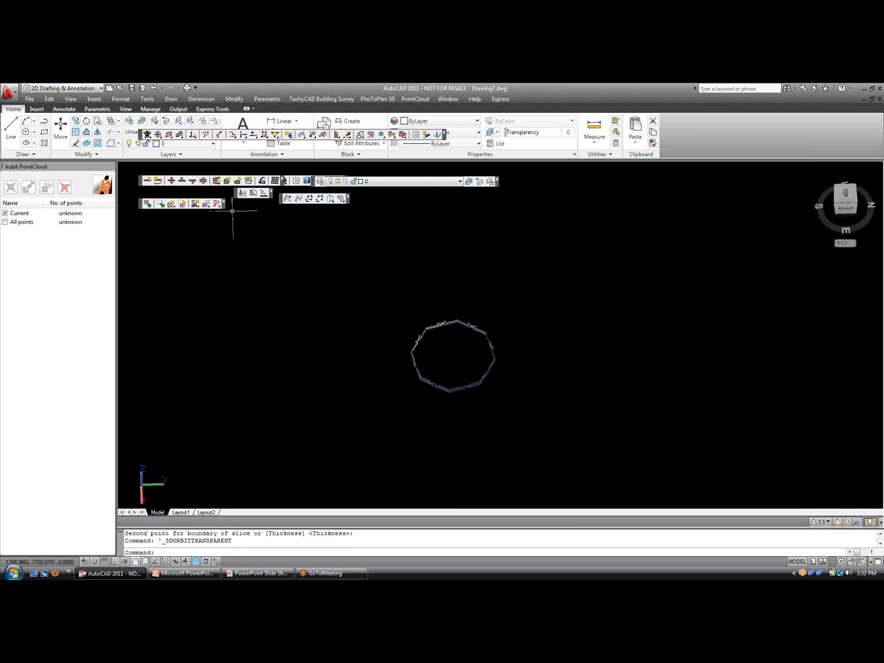
pyautogui.click(298, 200)
pyautogui.moveTo(403, 284); pyautogui.dragTo(271, 251)
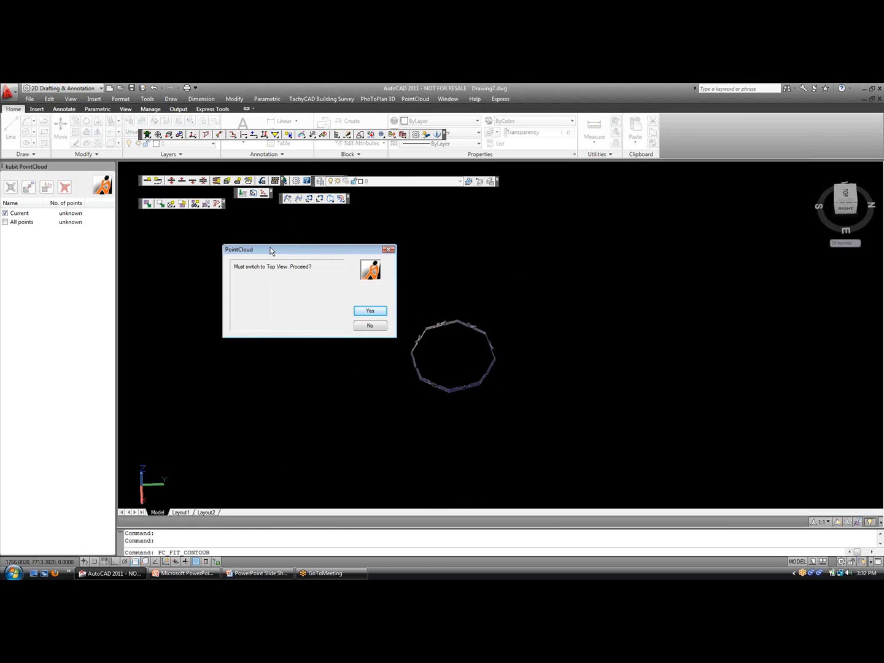
pyautogui.click(367, 312)
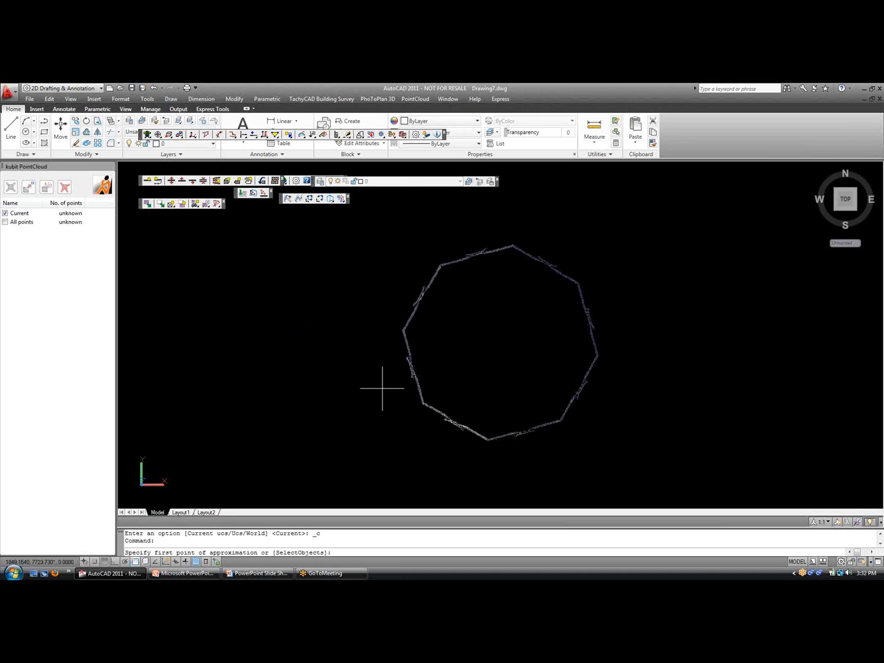
pyautogui.click(203, 182)
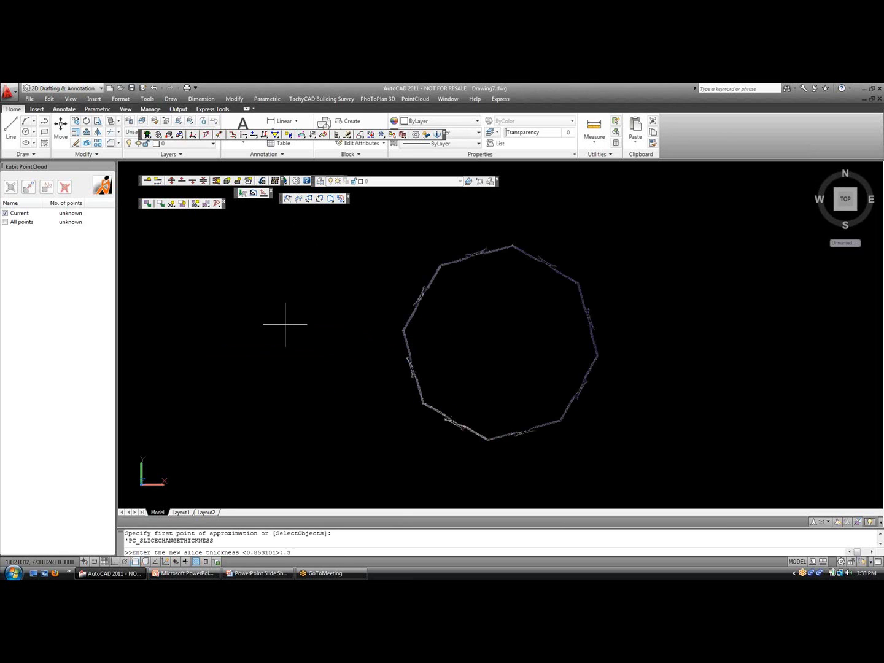
pyautogui.press('Return')
pyautogui.press('Return')
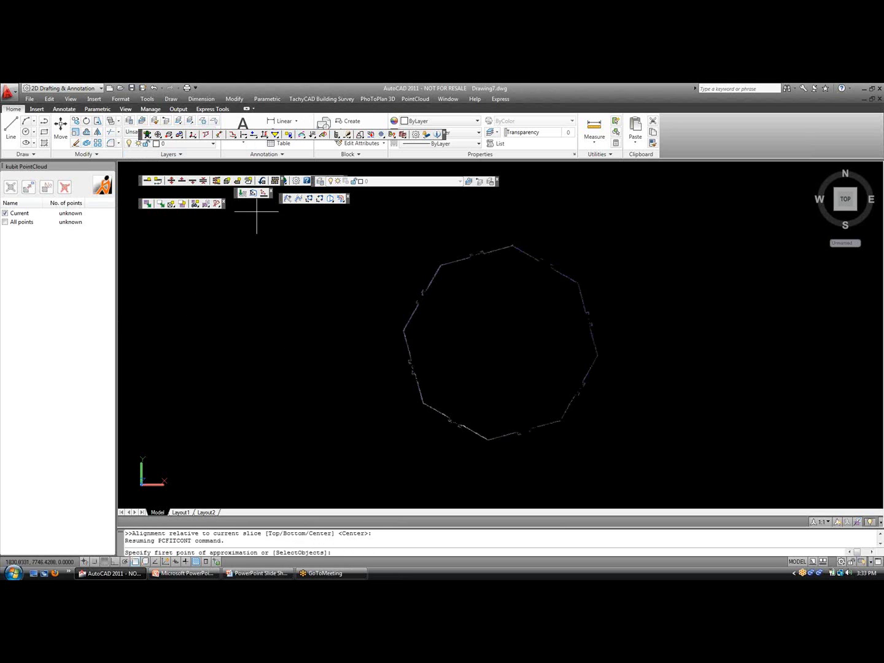
# Turn object snap off, sketch a rough closed eight-sided polygon around the tower slice, and finish to fit the contour.
pyautogui.click(135, 561)
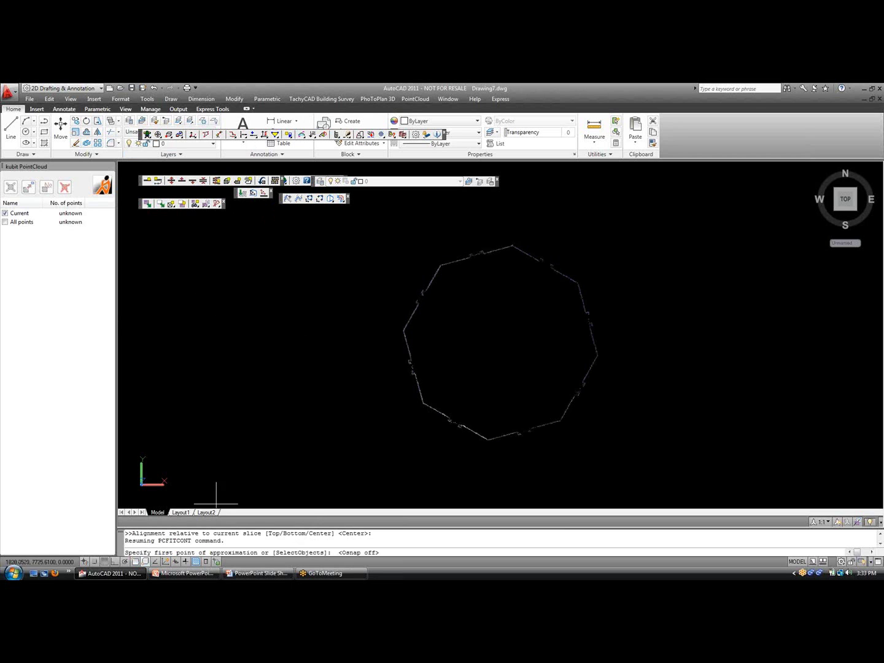
pyautogui.click(486, 439)
pyautogui.click(414, 411)
pyautogui.click(408, 329)
pyautogui.click(511, 242)
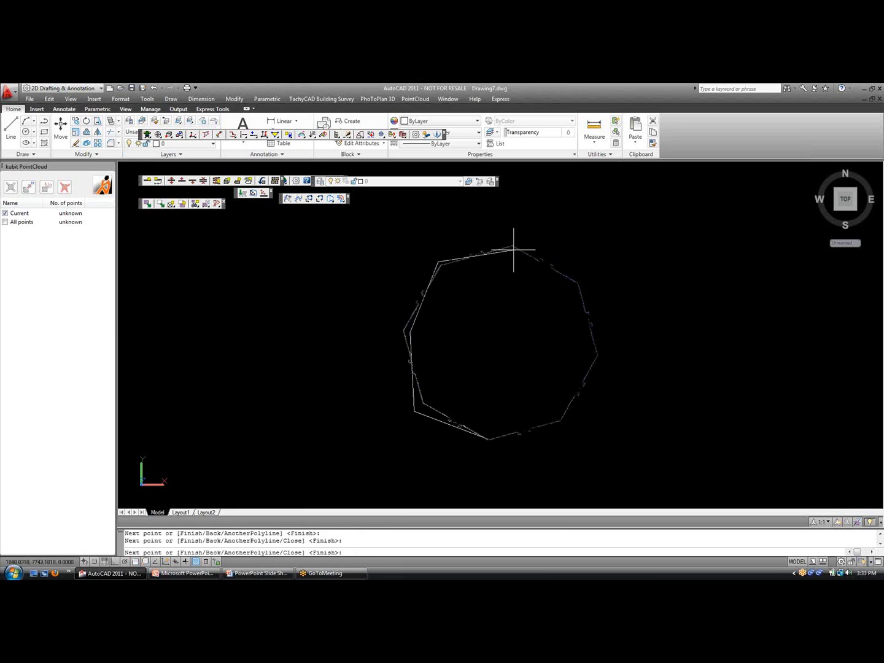
pyautogui.click(585, 273)
pyautogui.click(593, 354)
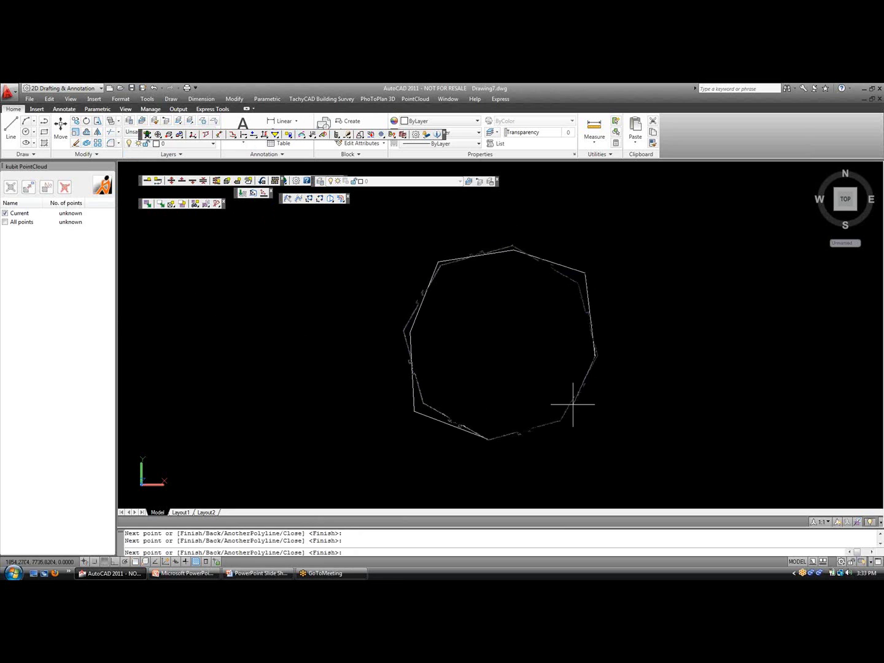
pyautogui.click(562, 425)
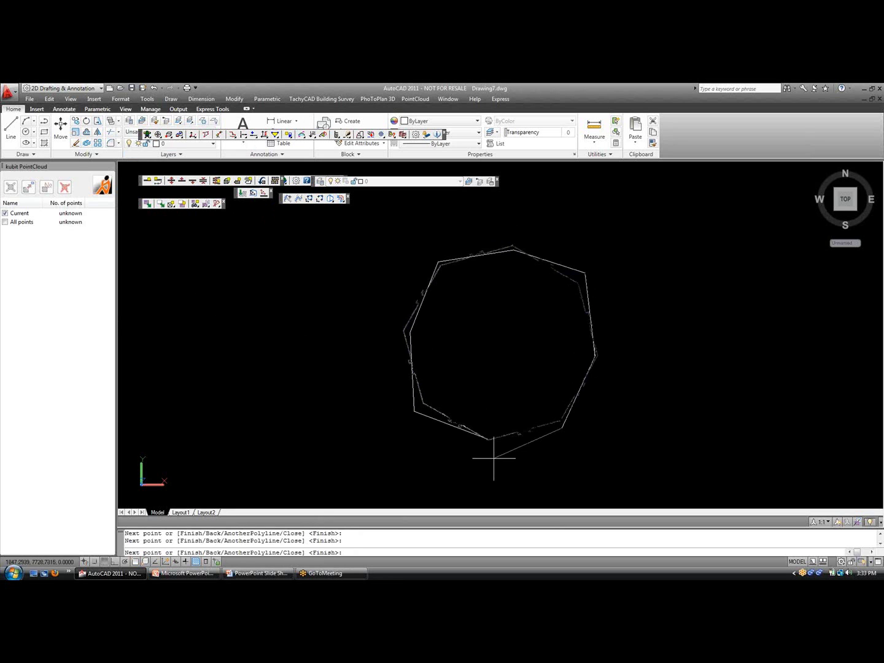
pyautogui.write('c')
pyautogui.press('Return')
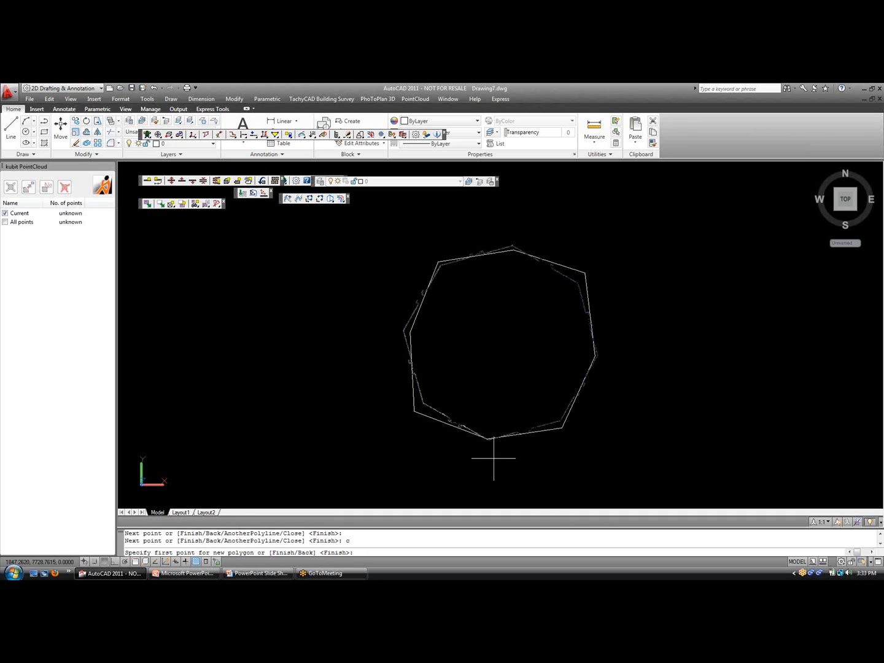
pyautogui.press('Return')
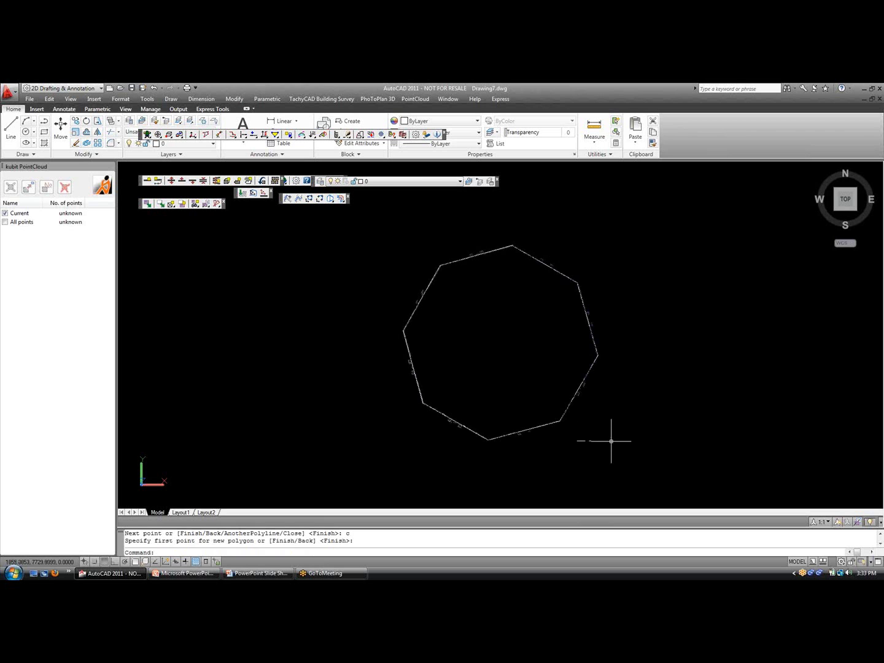
# Check the fitted contour's corners against the slice points, and switch to the PowerPoint slide show's Cylinder & Piping slide.
pyautogui.keyDown('shift'); pyautogui.moveTo(614, 440); pyautogui.dragTo(621, 356, button='middle'); pyautogui.keyUp('shift')
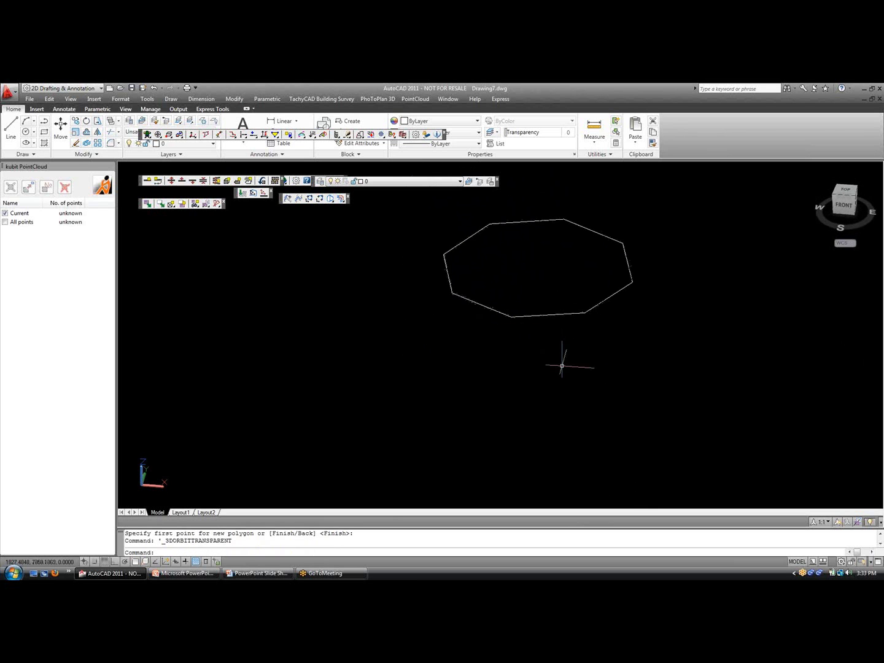
pyautogui.keyDown('shift'); pyautogui.moveTo(569, 361); pyautogui.dragTo(510, 429, button='middle'); pyautogui.keyUp('shift')
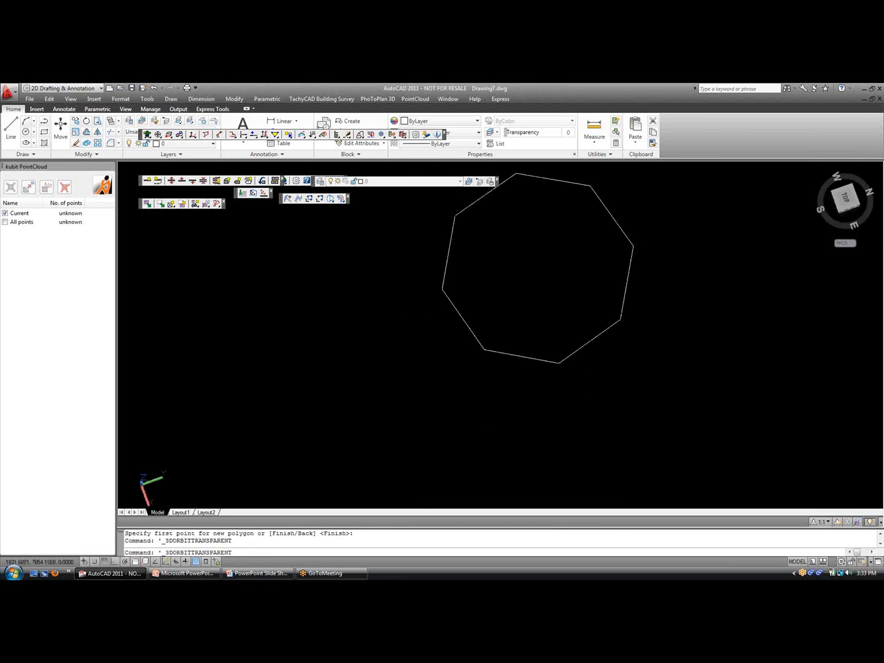
pyautogui.scroll(3, 490, 345)
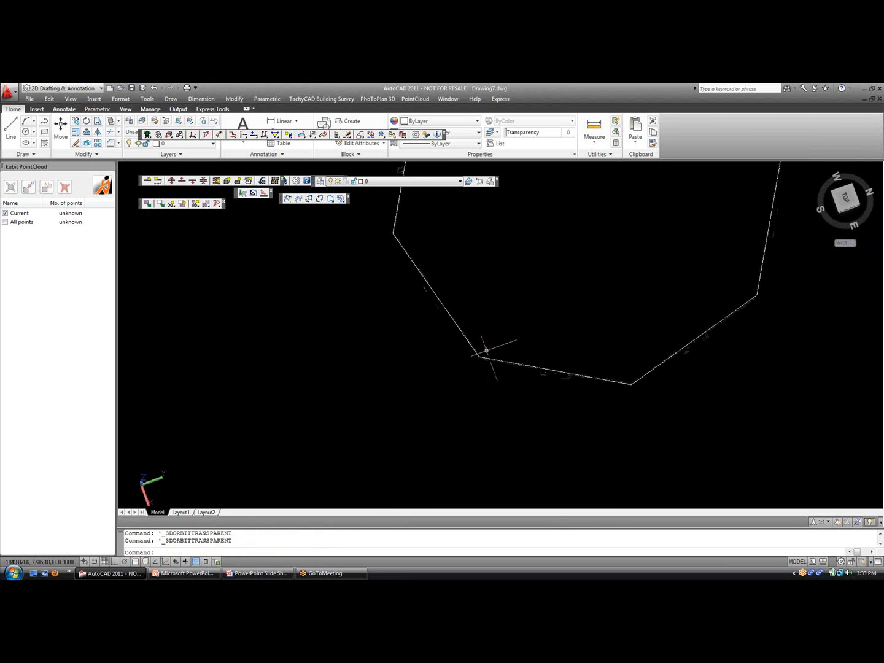
pyautogui.scroll(-4, 486, 351)
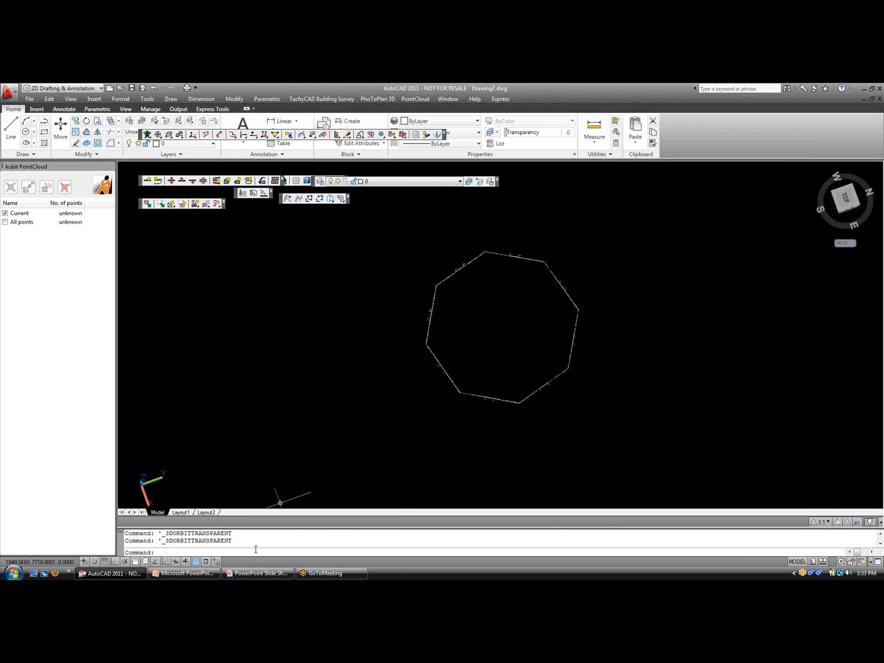
pyautogui.click(260, 575)
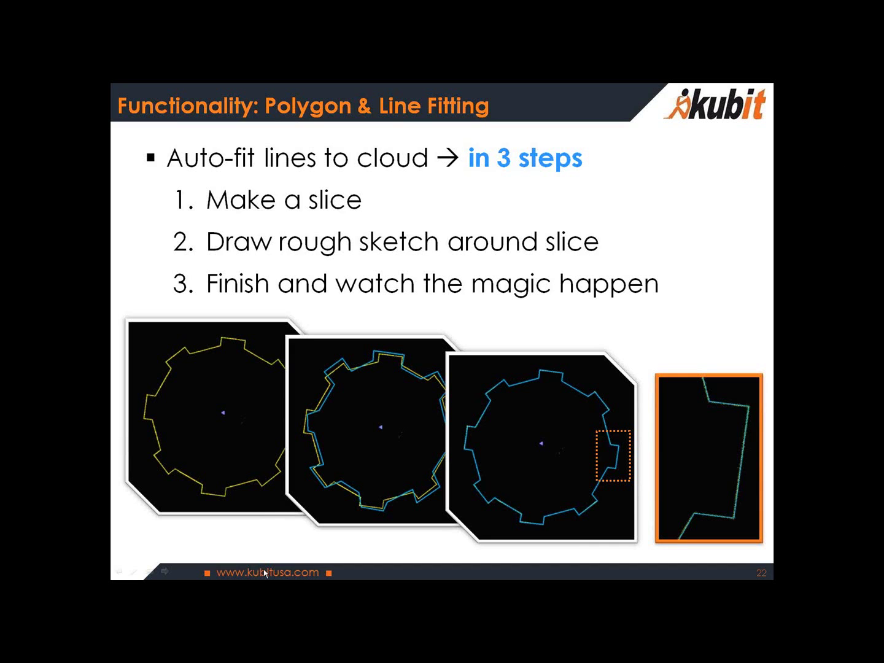
pyautogui.click(396, 422)
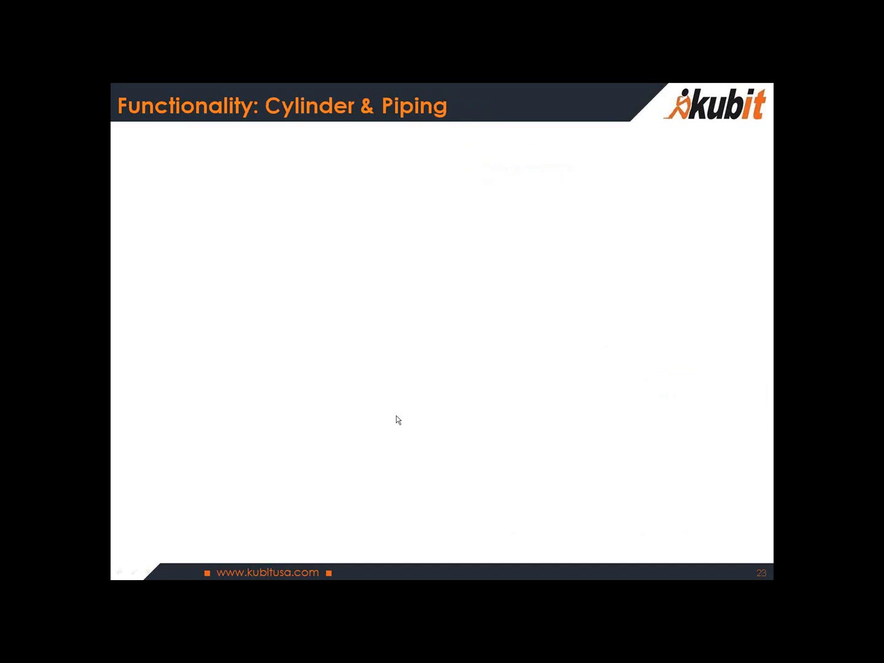